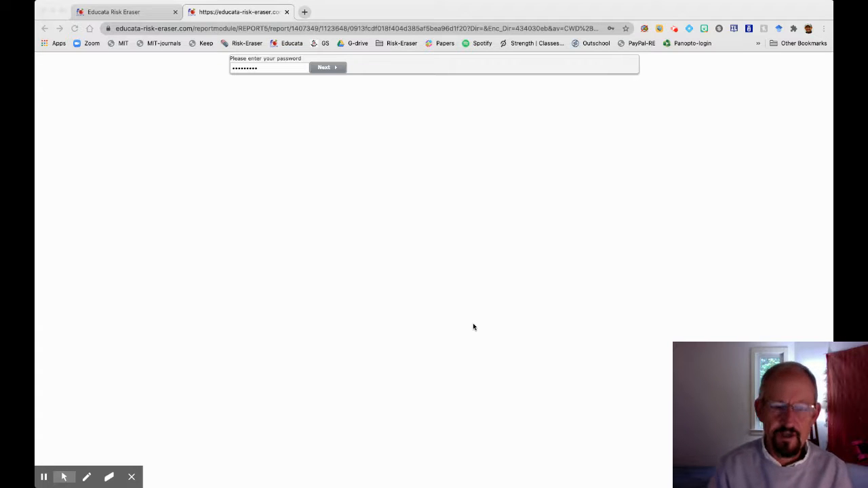
Submit the report password to open the 02-01 BTR report and look through its student response table
click(335, 67)
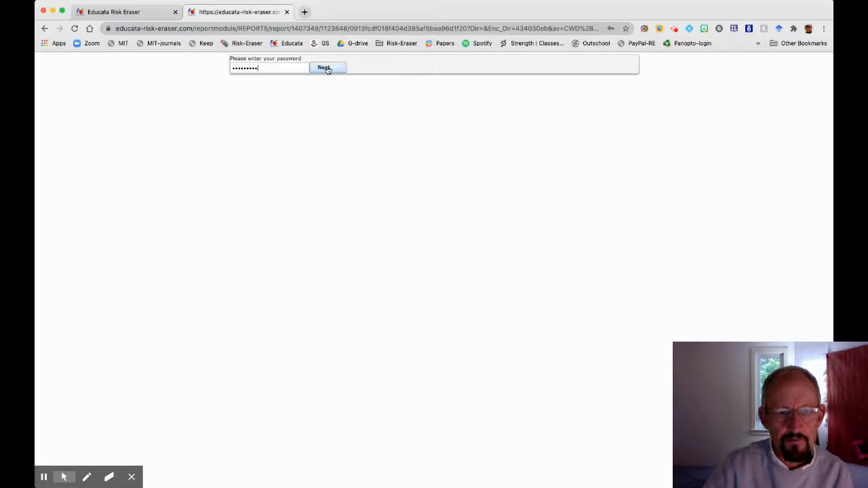
click(326, 68)
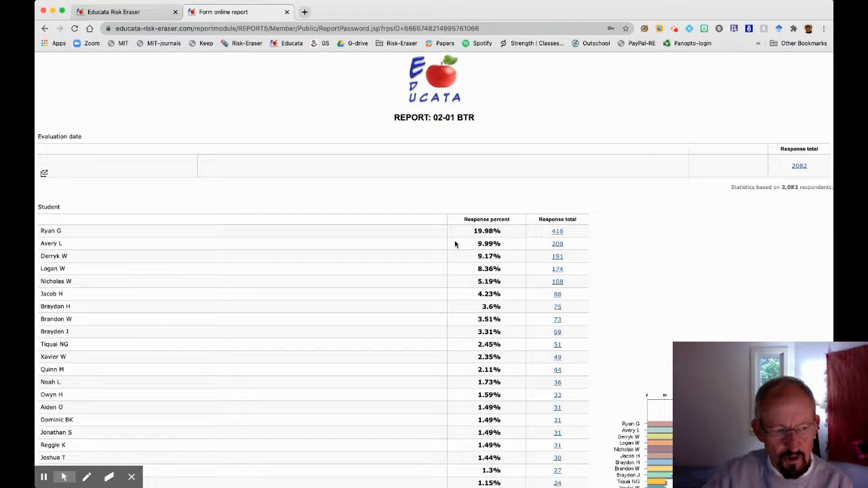
scroll(455, 244, down, 3)
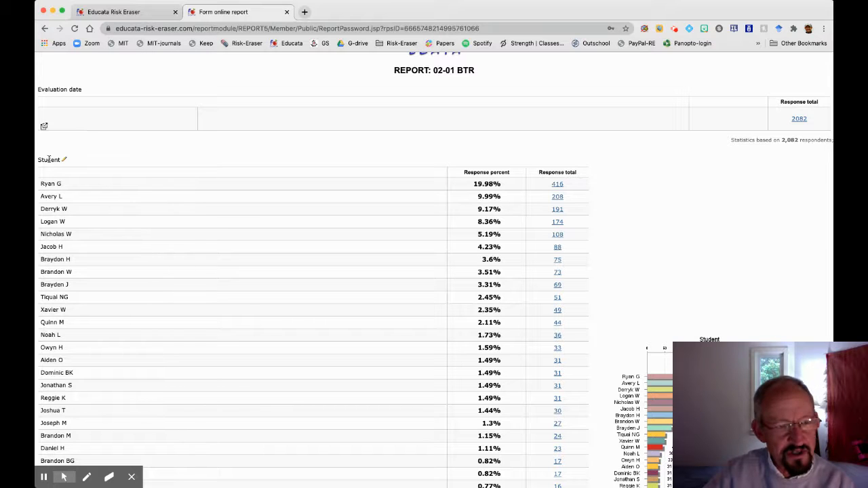
scroll(76, 159, down, 10)
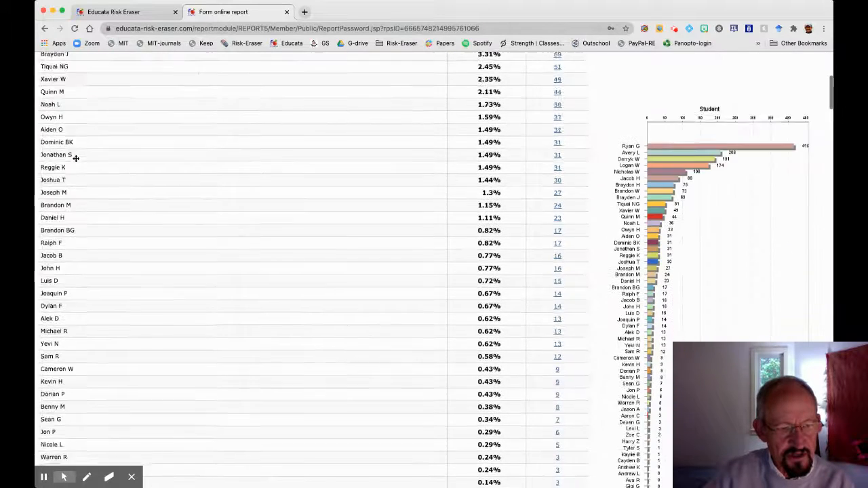
scroll(76, 161, up, 6)
scroll(74, 159, up, 3)
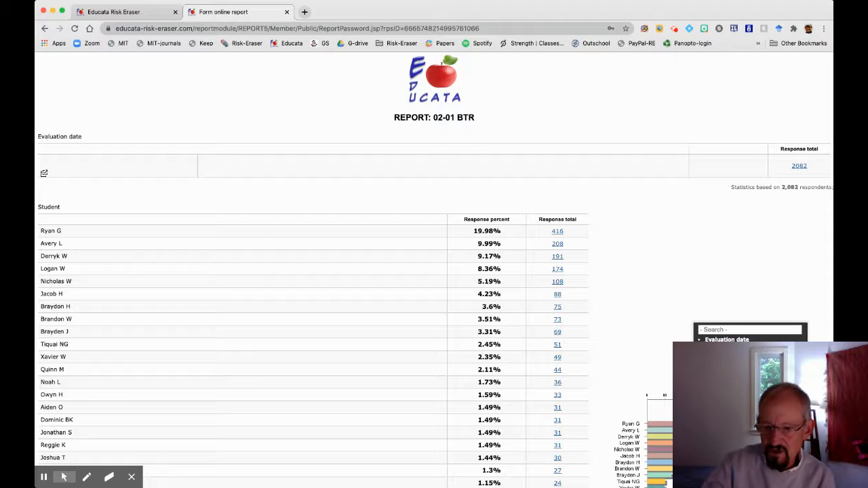
Open the report's filter settings and add a new filter
scroll(750, 373, down, 2)
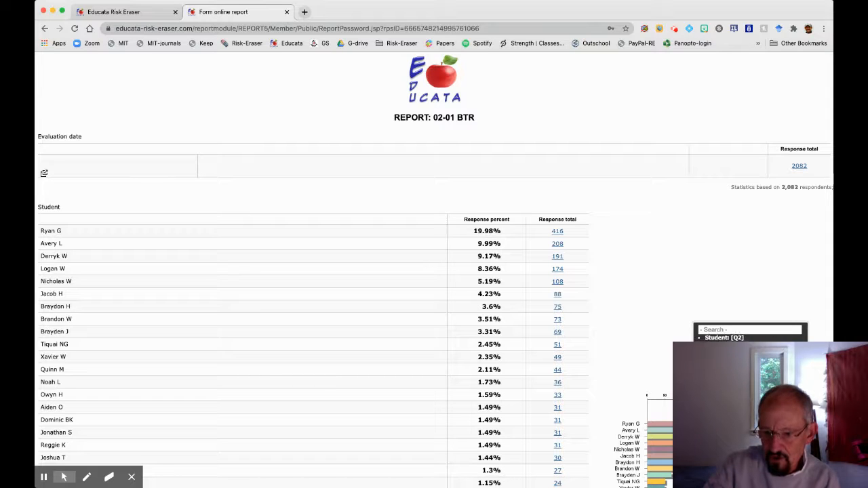
scroll(726, 335, down, 1)
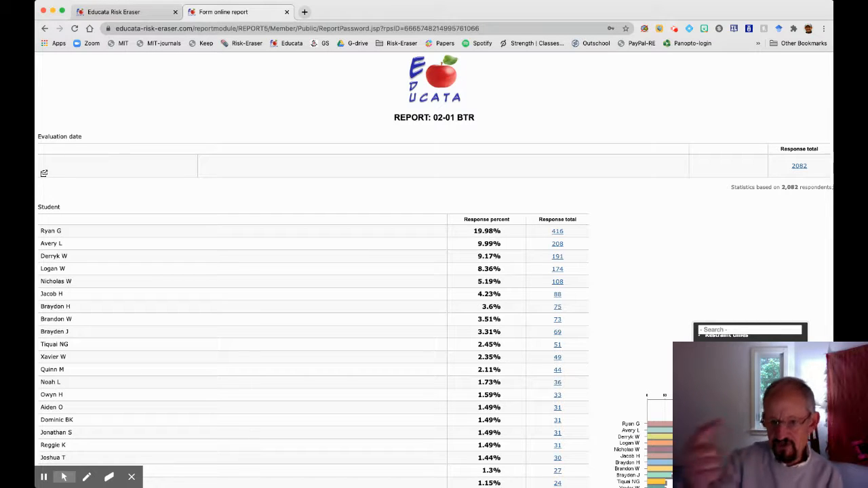
click(665, 369)
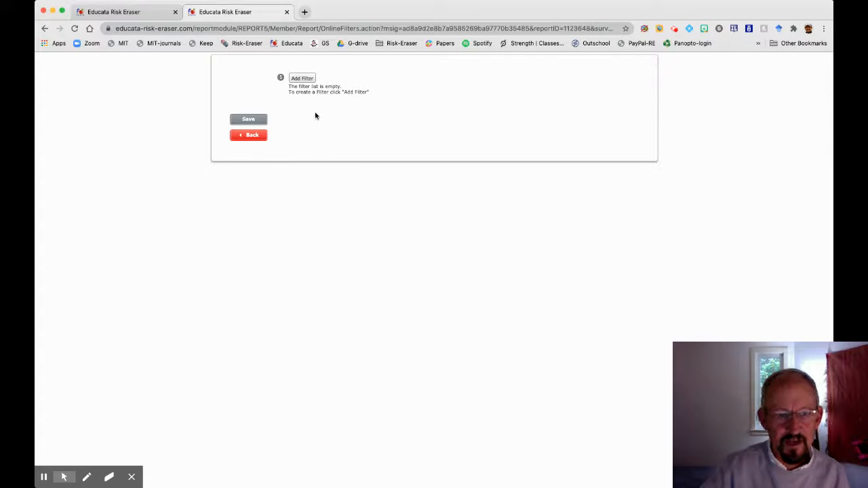
click(301, 79)
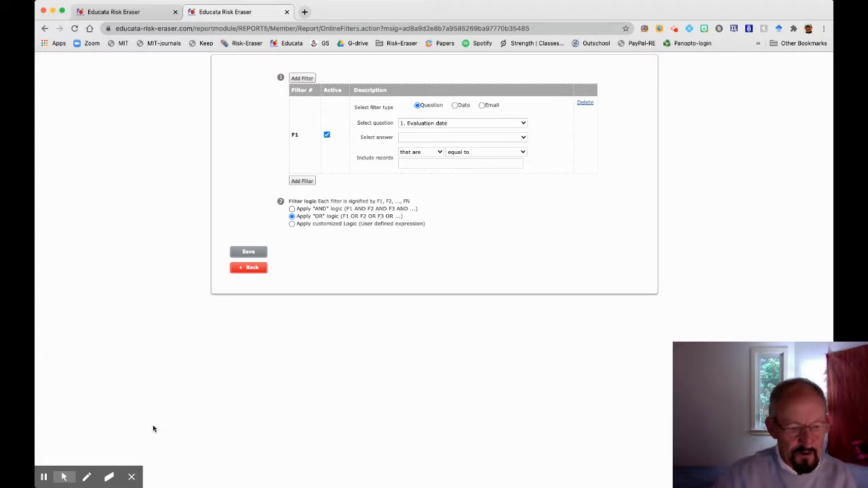
click(86, 477)
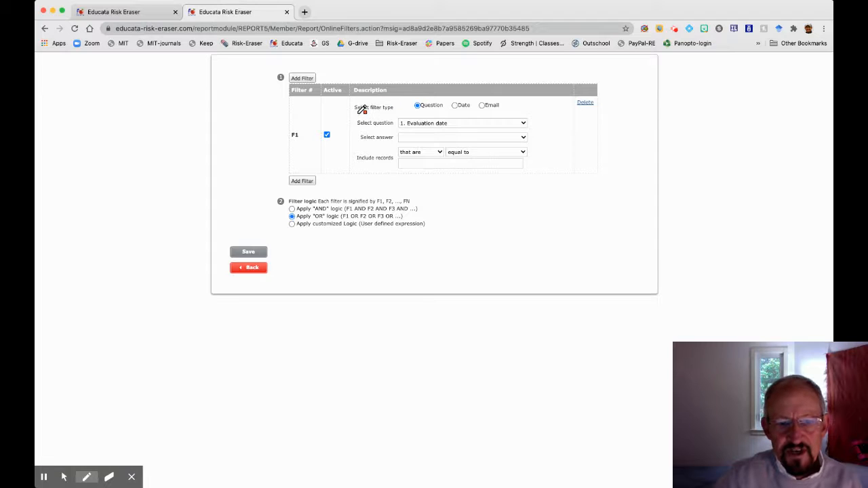
drag(356, 114, 502, 114)
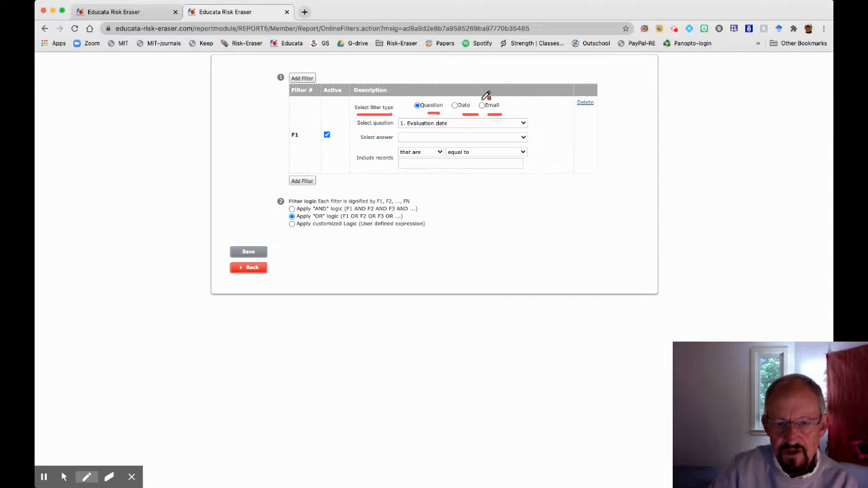
mouse_move(484, 100)
mouse_down()
mouse_move(500, 107)
mouse_move(493, 109)
mouse_up()
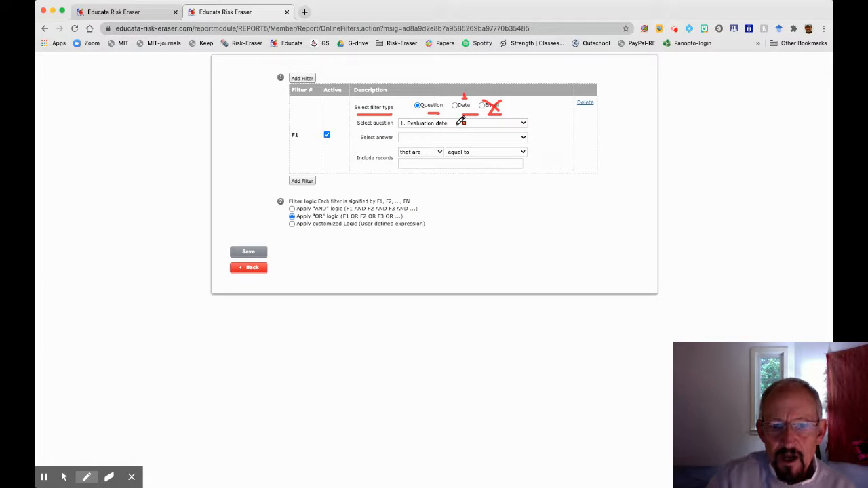
drag(457, 124, 468, 124)
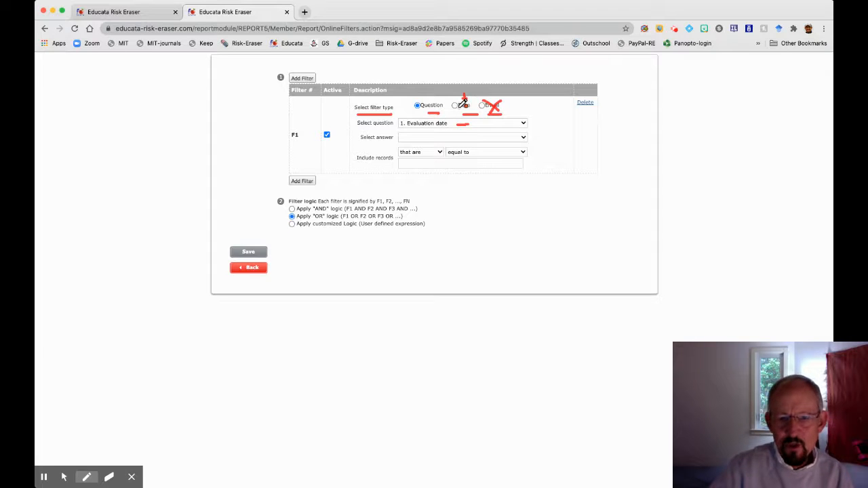
click(64, 477)
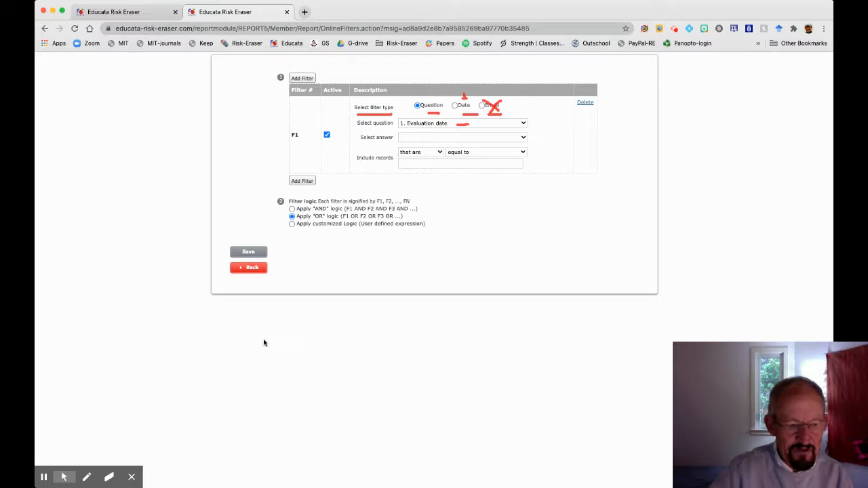
View the Date filter type's options for filter F1 and return the type to Question
click(456, 106)
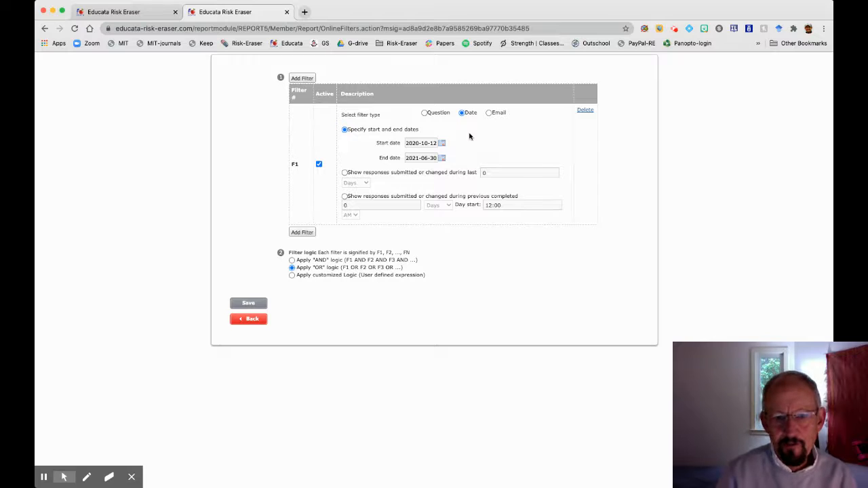
click(425, 113)
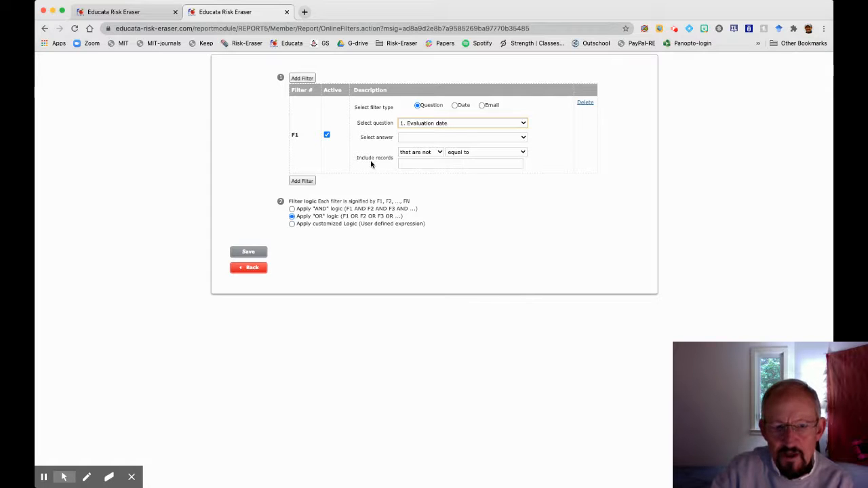
click(88, 477)
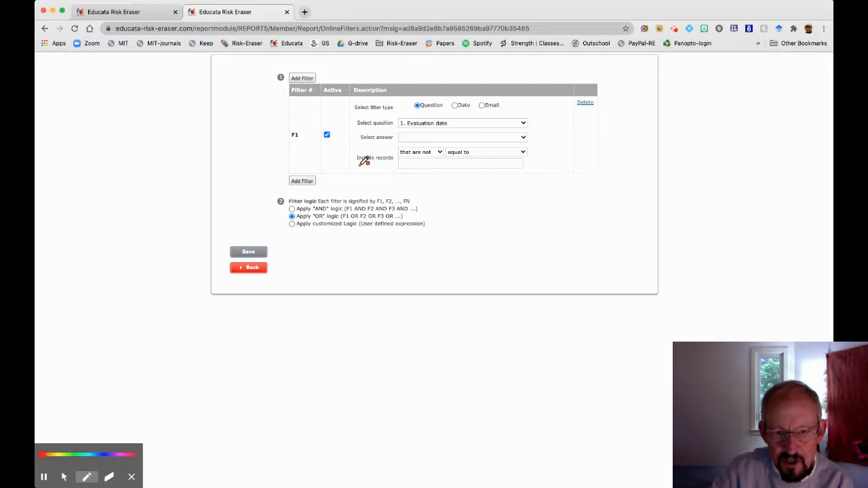
drag(359, 164, 388, 162)
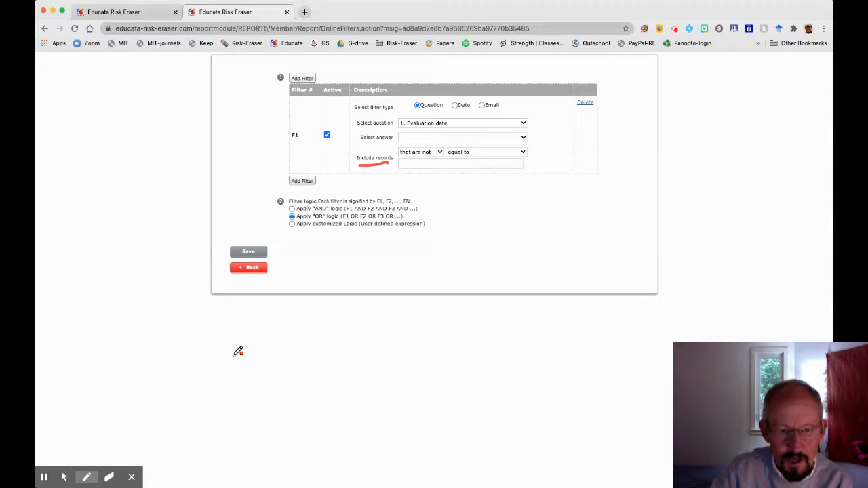
click(64, 478)
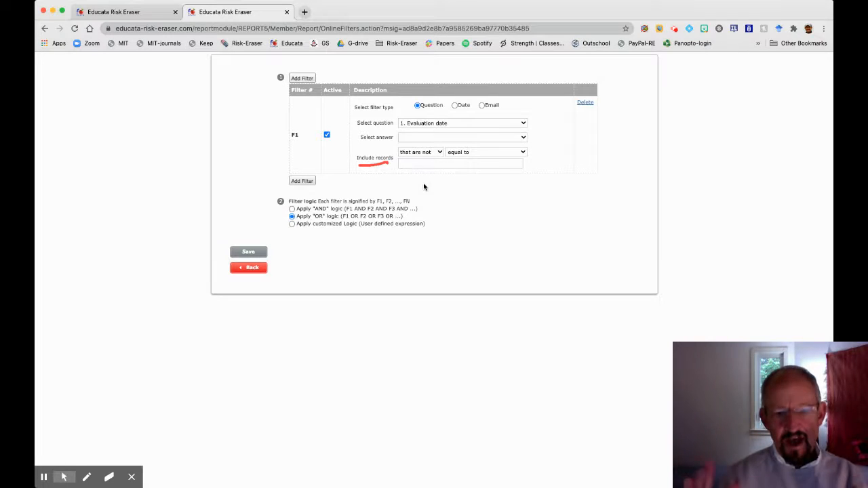
Set filter F1's record condition for the Evaluation date question to "that are" and "between"
click(437, 151)
click(430, 143)
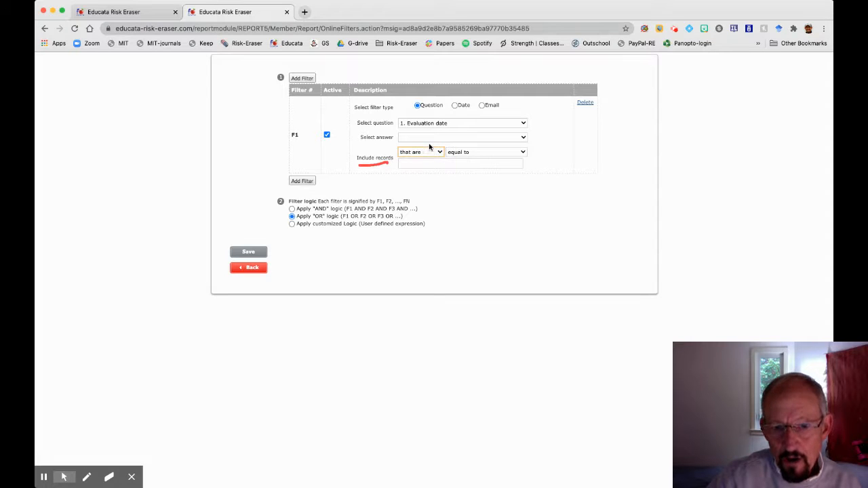
click(482, 153)
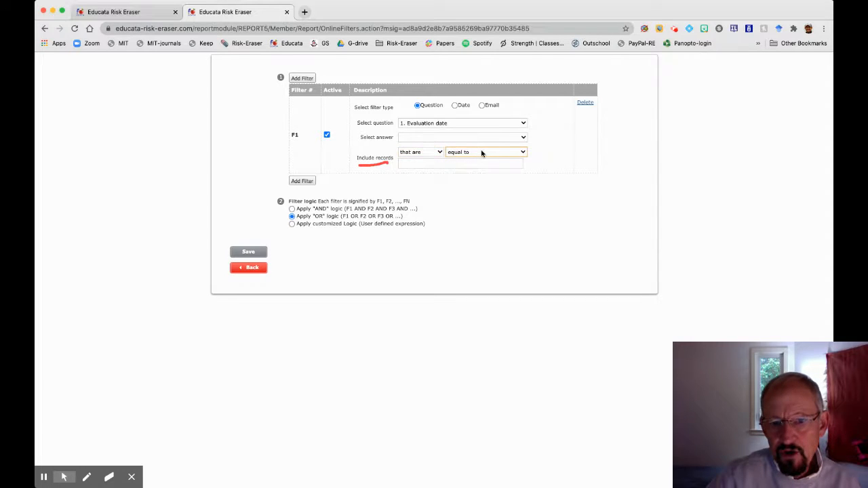
click(474, 191)
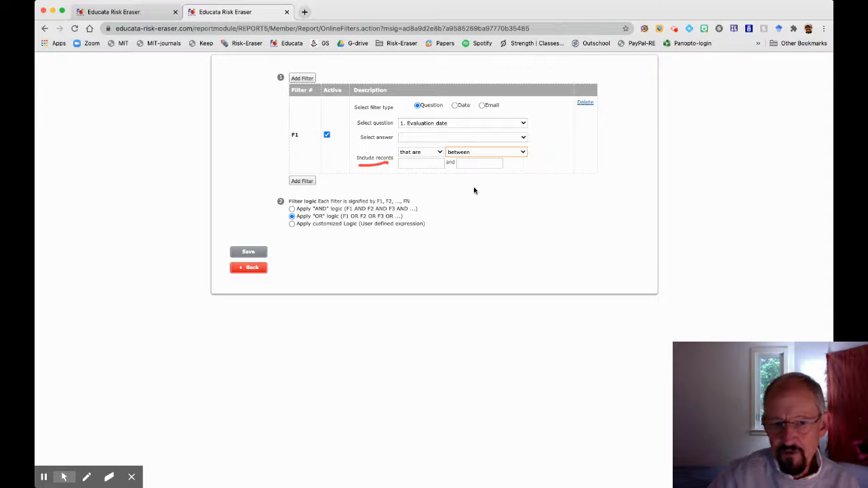
Enter 08/31/2020 and 10/01/2020 as the start and end of filter F1's evaluation date range
click(410, 163)
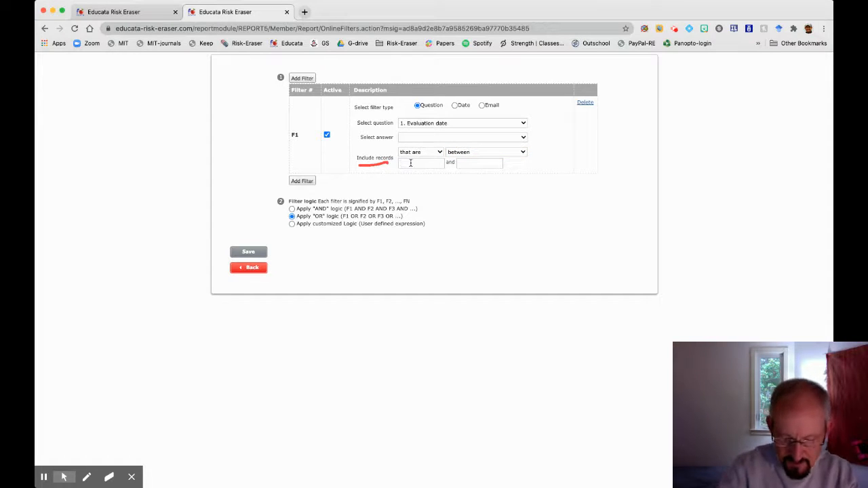
text(09/0)
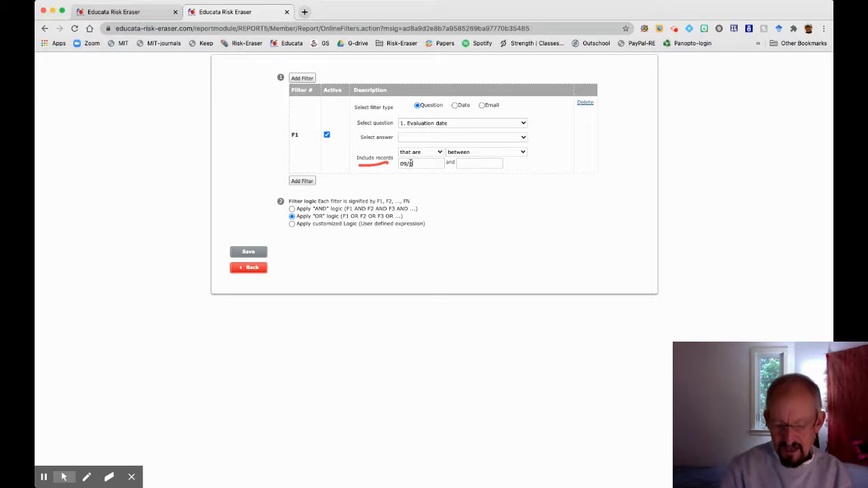
key(BackSpace)
key(BackSpace)
key(BackSpace)
key(BackSpace)
text(8/)
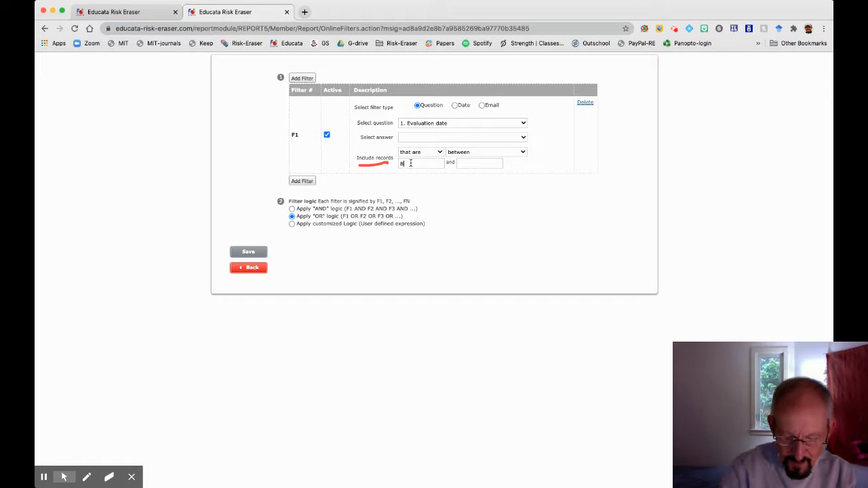
text(3)
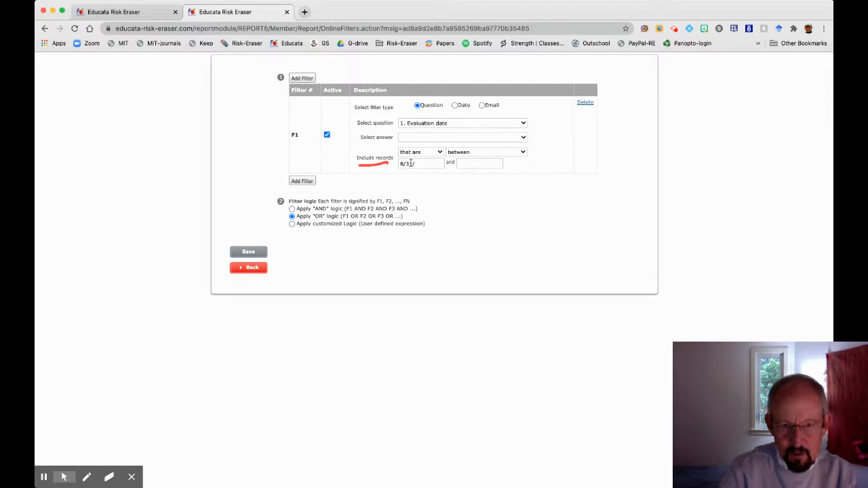
text(1/2020)
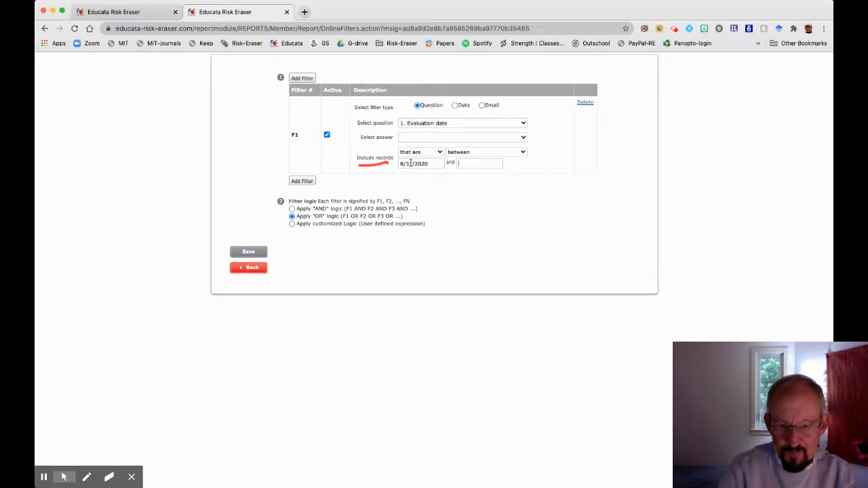
key(Tab)
text(10/01/)
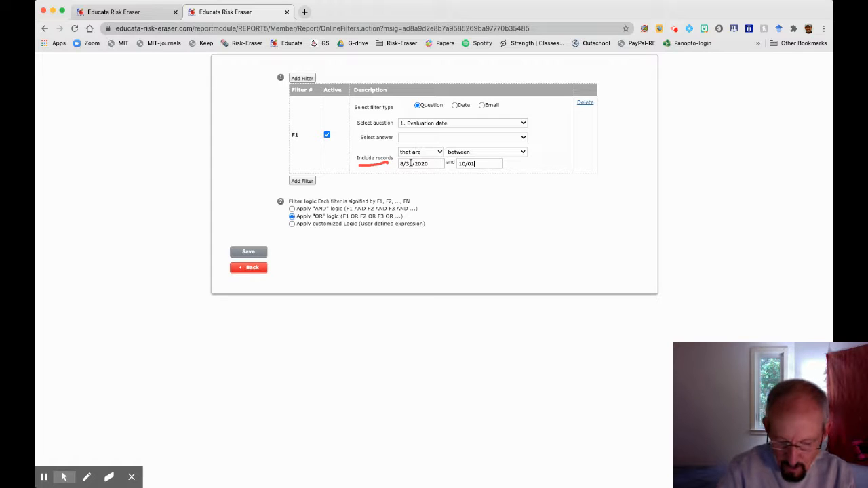
text(2020)
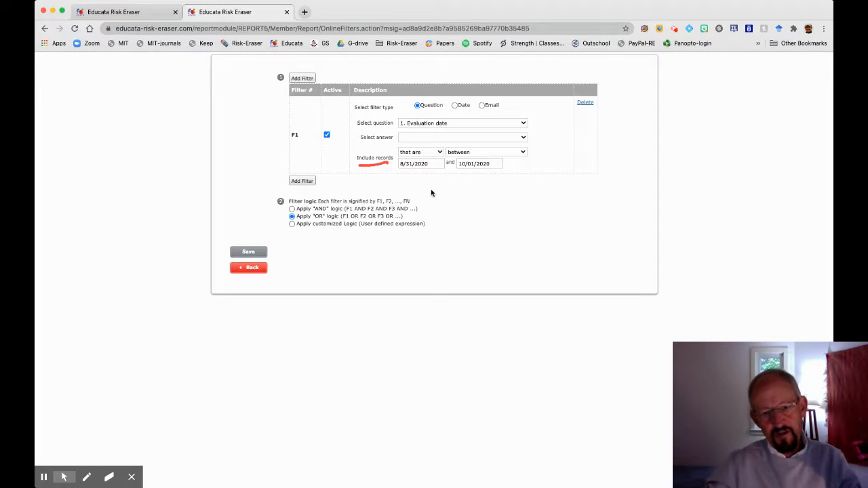
click(402, 164)
text(08)
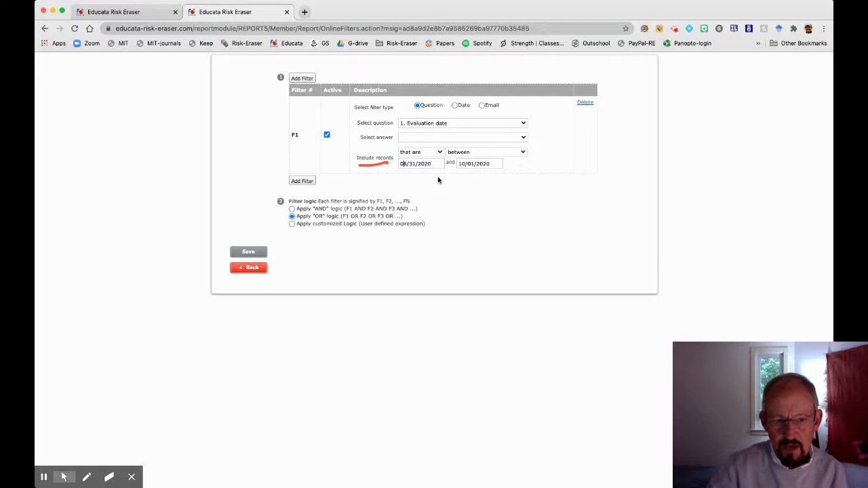
Save the evaluation date filter and return to the report
click(258, 252)
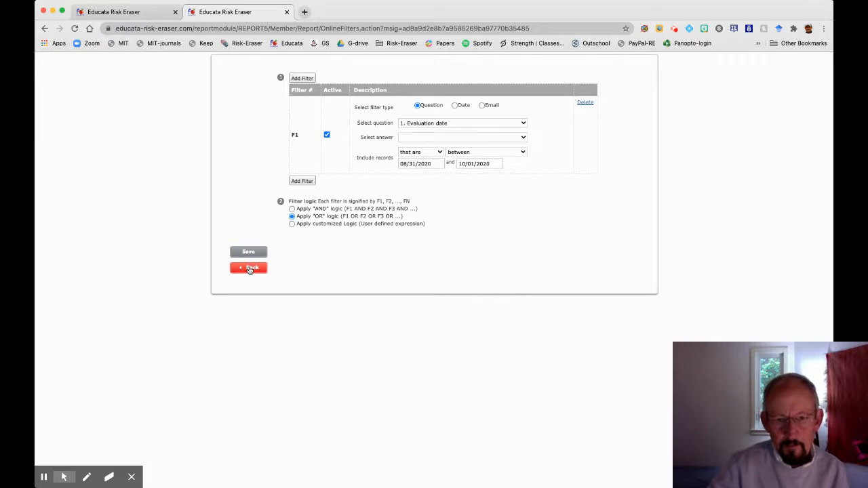
click(250, 269)
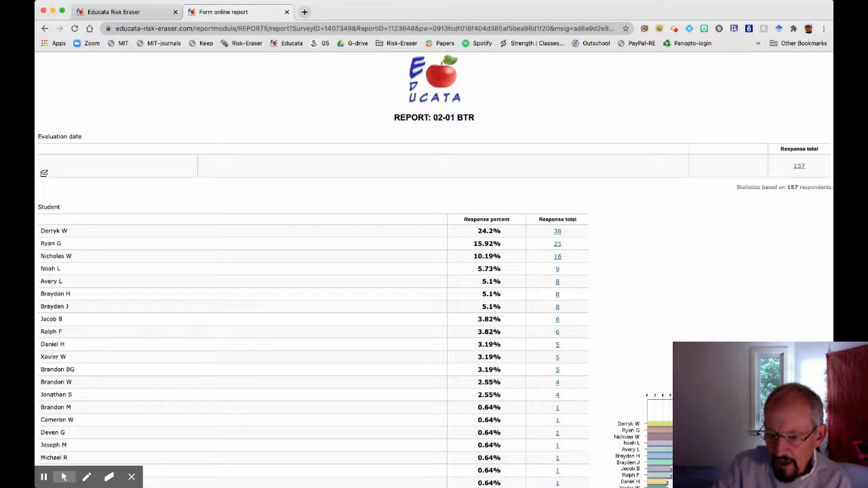
Reopen the report's filter settings and change filter F1 to question 2, Student, with one student's name as the answer
click(725, 390)
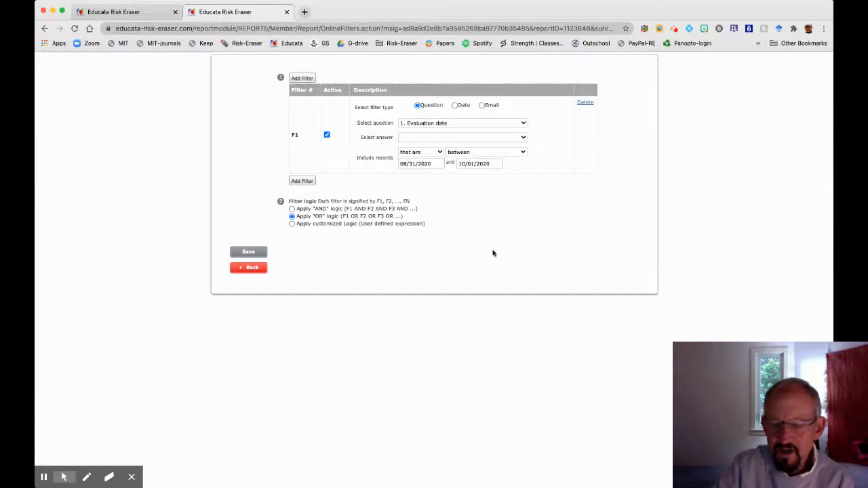
click(515, 130)
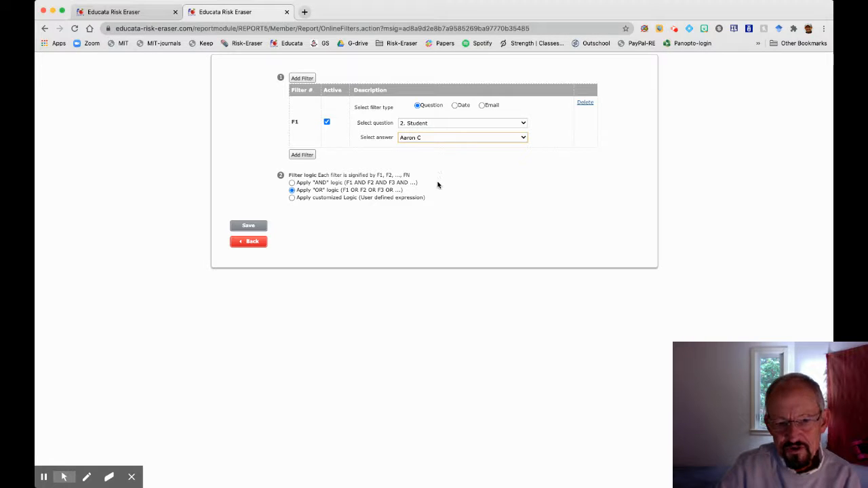
click(430, 238)
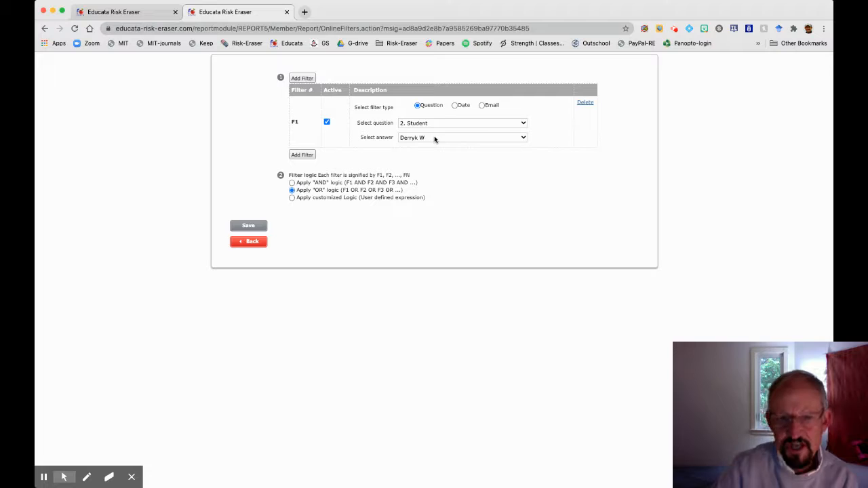
Save the student filter and return to the report
click(258, 226)
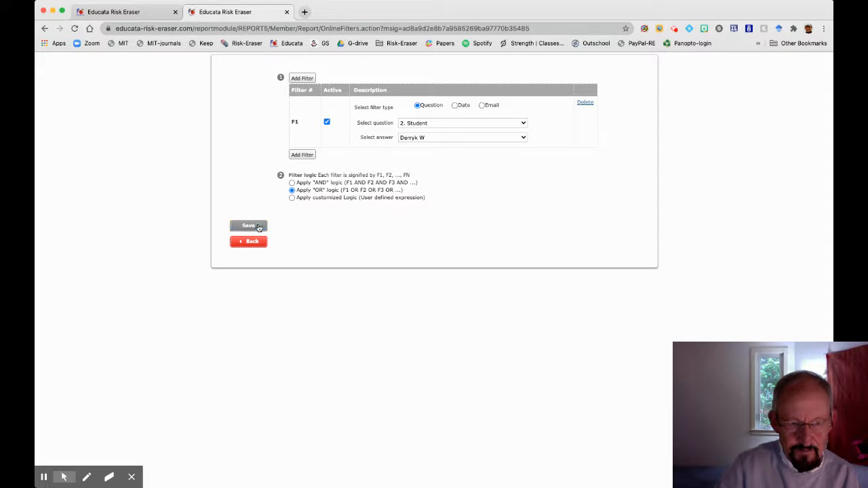
click(246, 242)
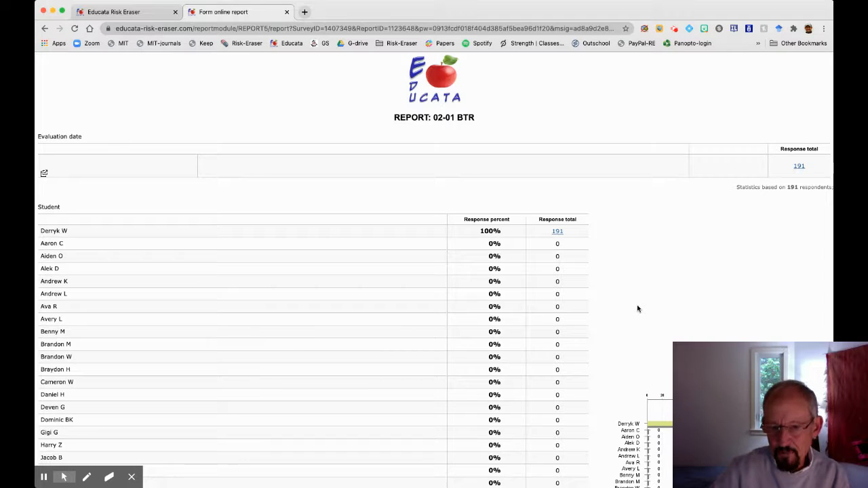
Examine the student-filtered report from the Student and Reported by sections down to Type of support and Break times
scroll(637, 308, down, 5)
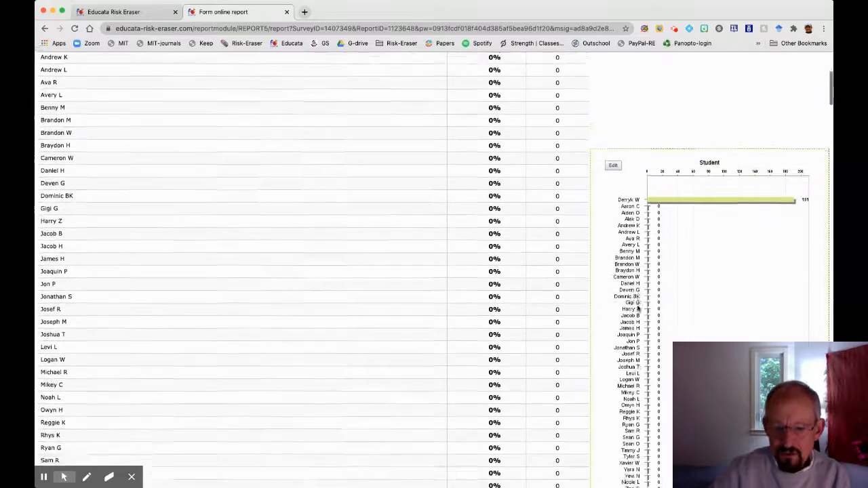
scroll(638, 309, down, 15)
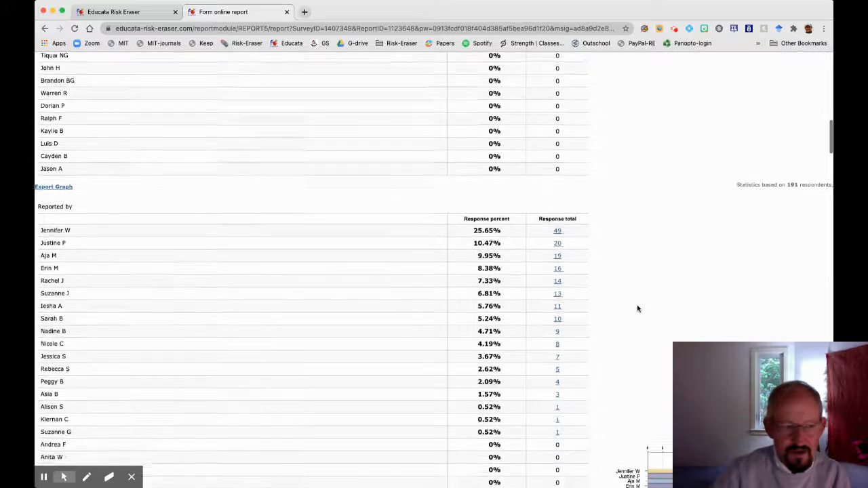
scroll(638, 308, down, 1)
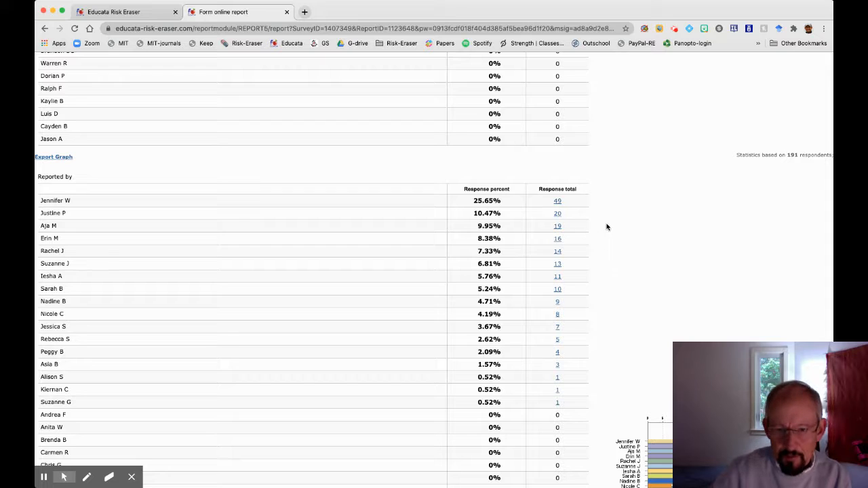
scroll(606, 234, down, 6)
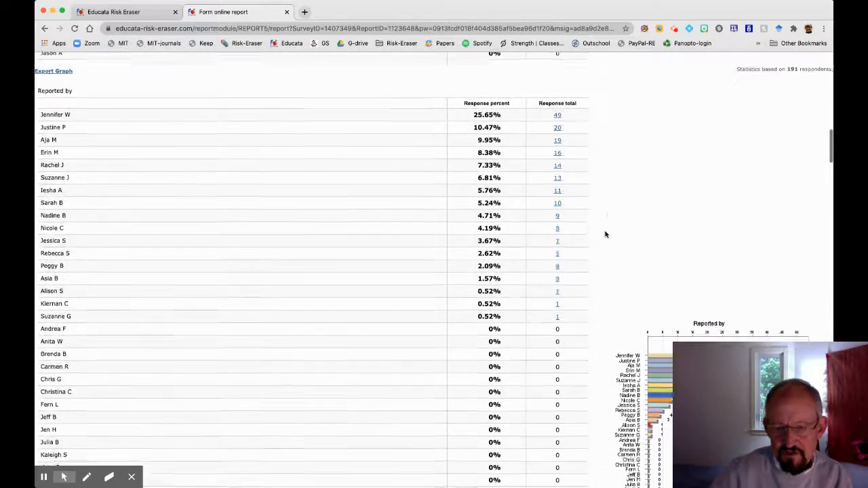
scroll(606, 235, down, 15)
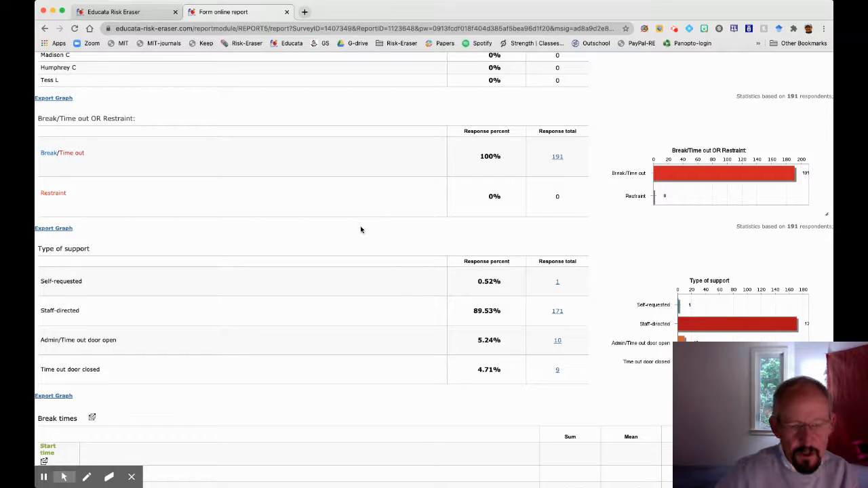
scroll(361, 229, down, 1)
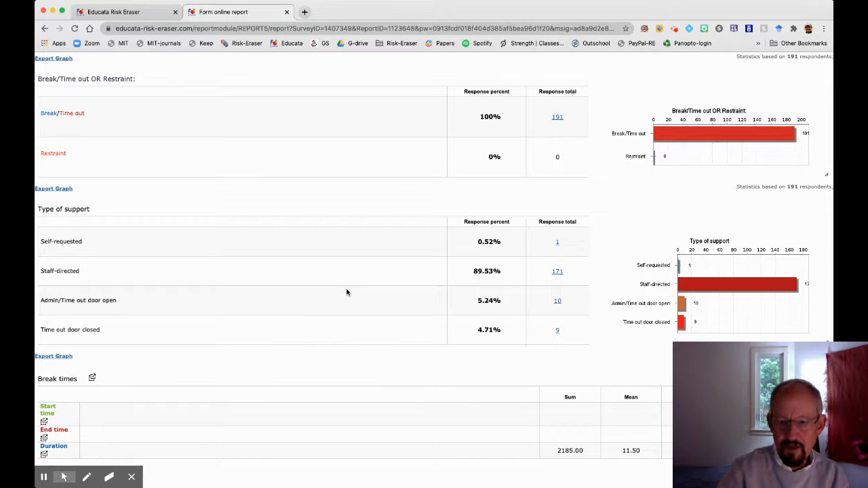
scroll(346, 291, up, 1)
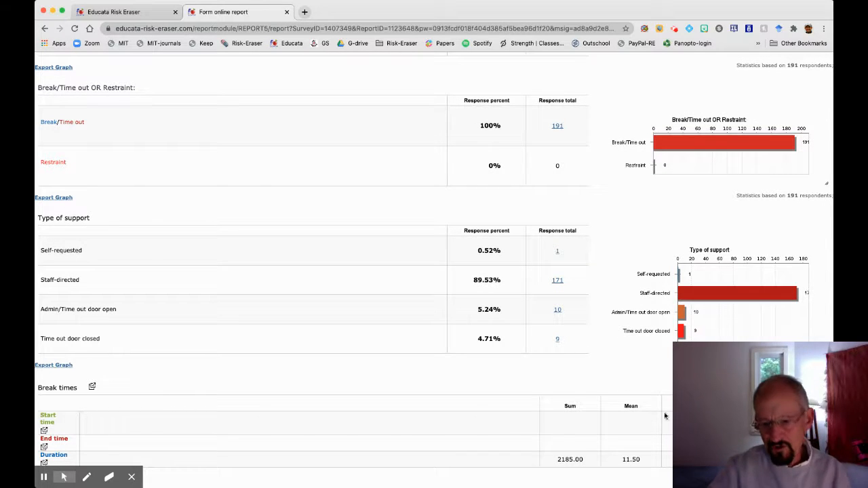
Reopen the report's filter settings and change filter F1 to question 6, Type of support, with Self-requested as the answer
key(super+Left)
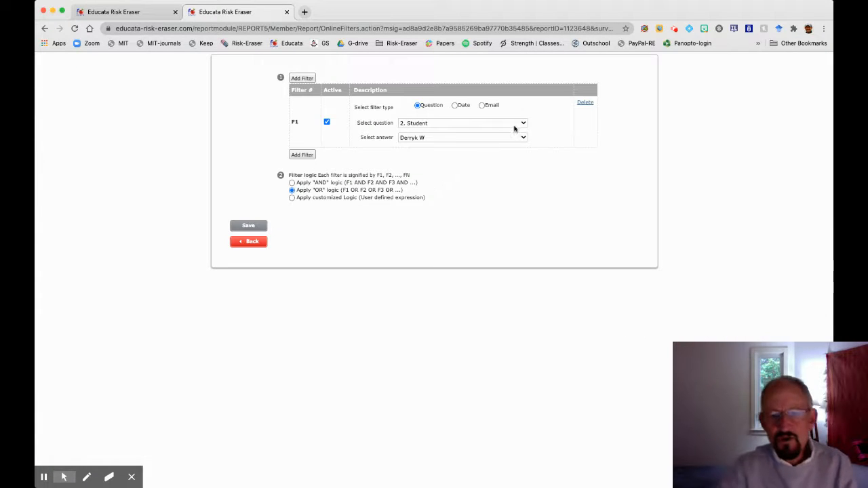
click(515, 126)
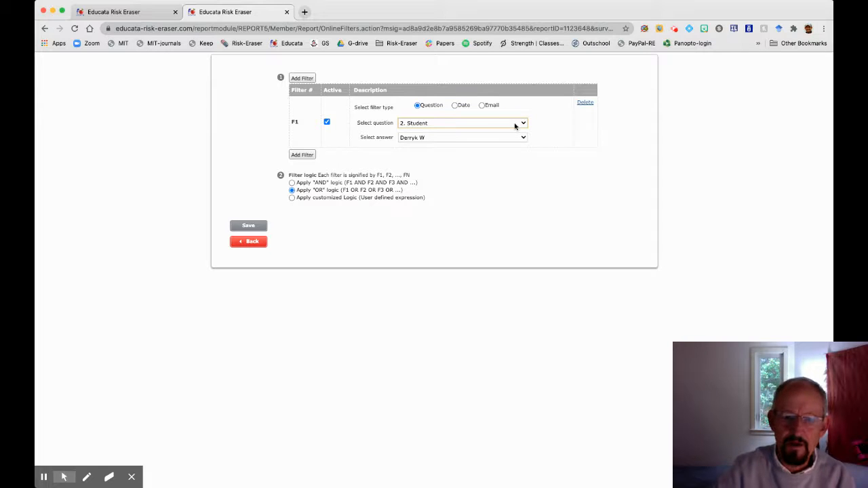
click(482, 146)
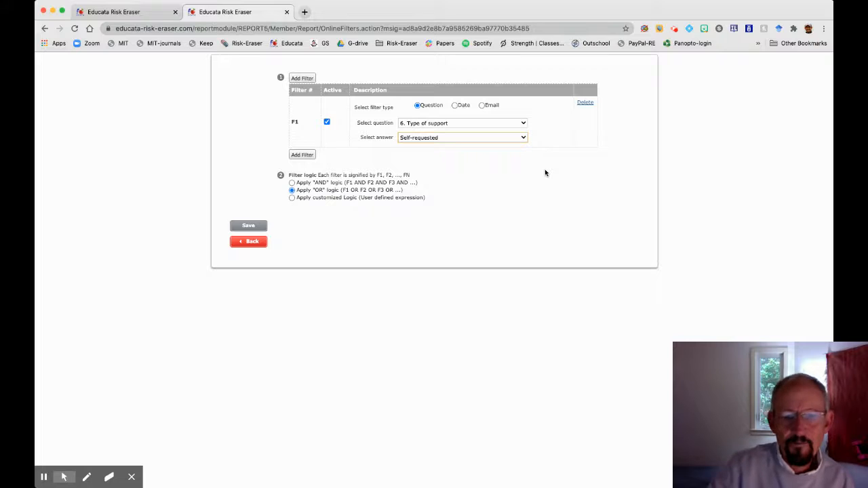
Change filter F1 back to question 2, Student, with one student's name as the answer
click(524, 125)
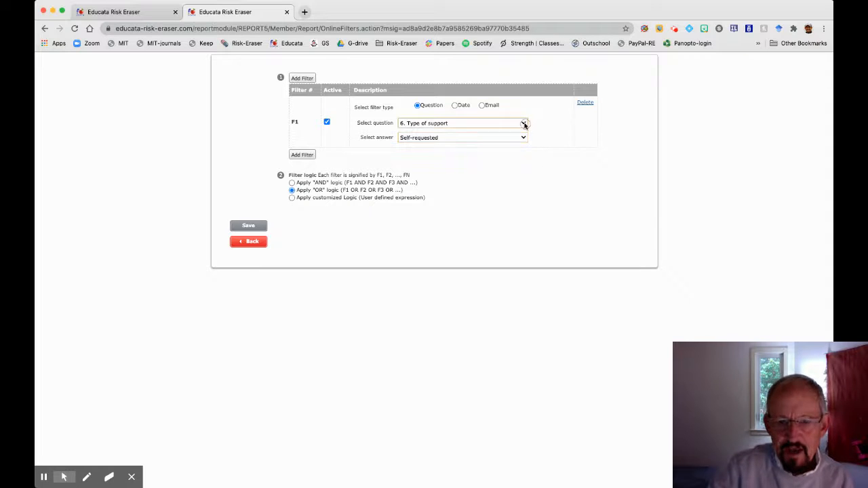
click(517, 103)
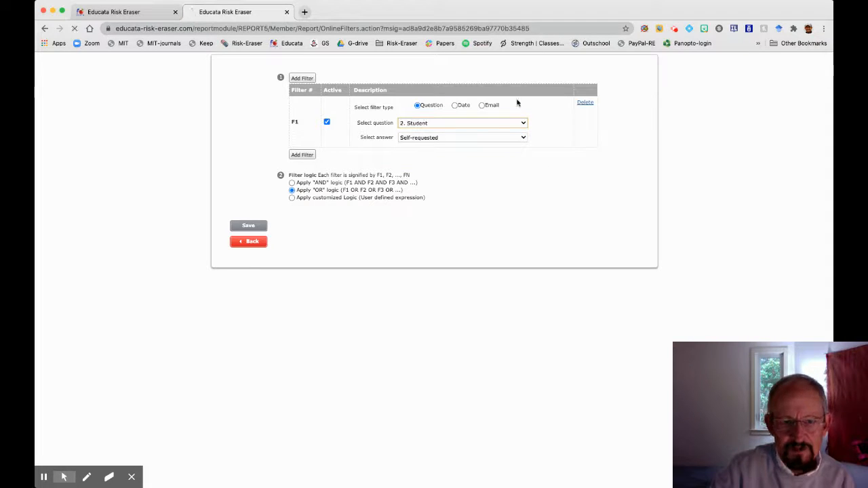
click(482, 139)
click(442, 235)
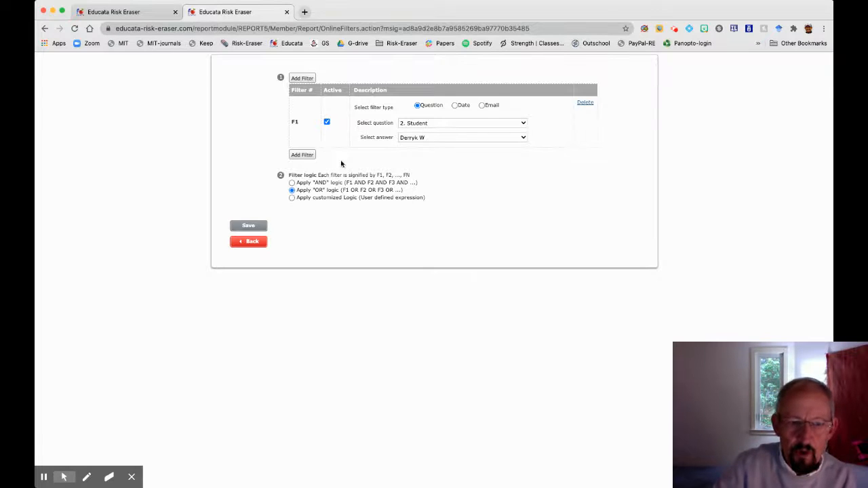
Add filter F2 on question 1, Evaluation date, including records that are later than 09/01/2020
click(302, 155)
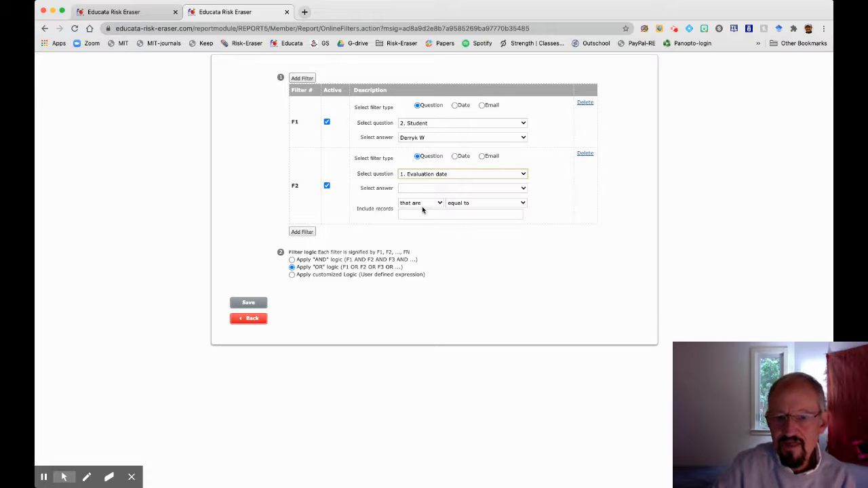
click(465, 203)
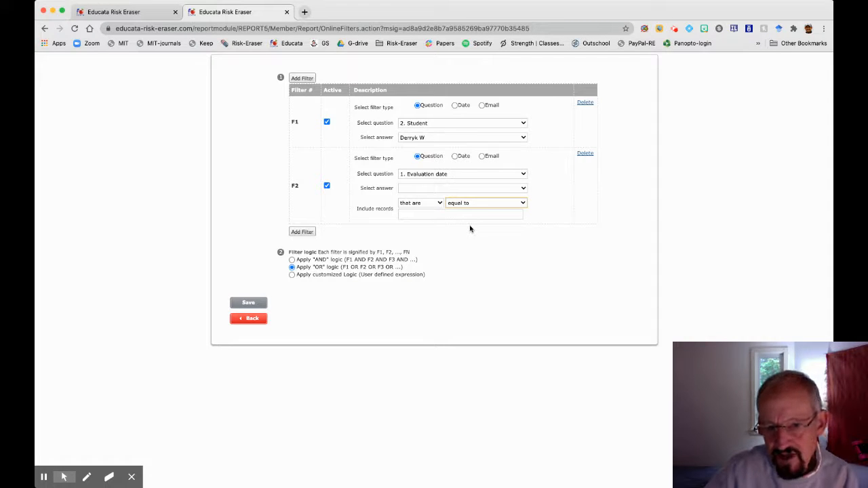
click(470, 229)
click(425, 214)
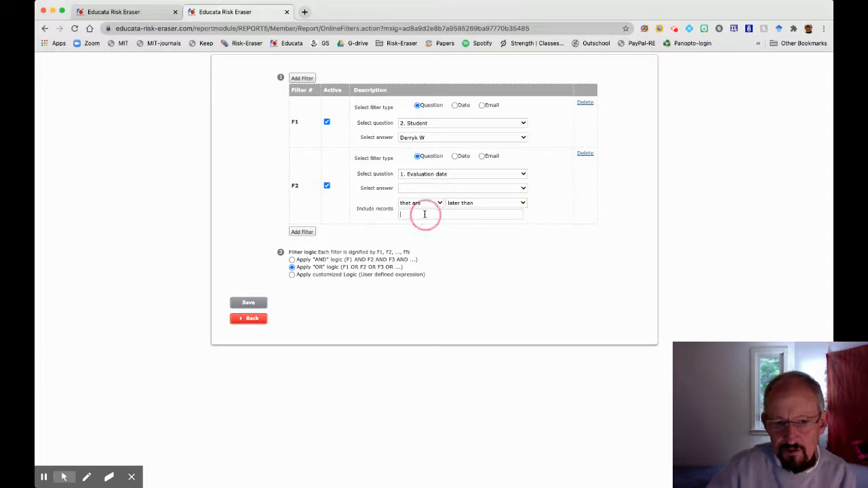
text(09/)
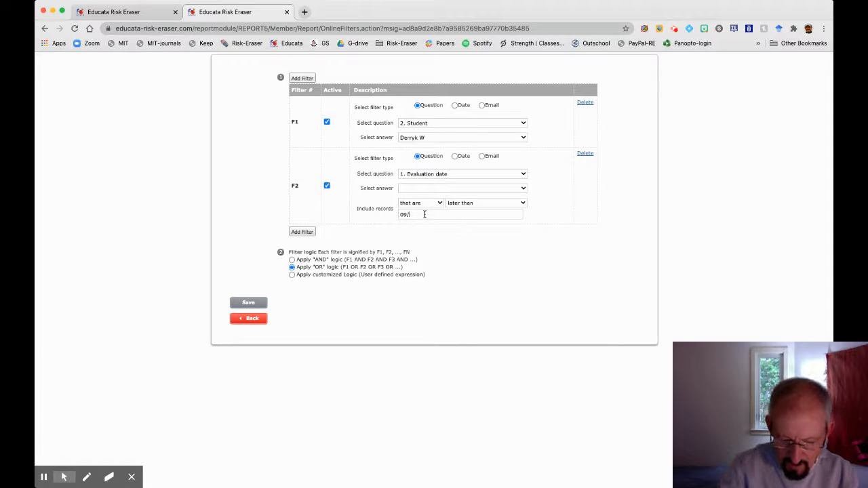
text(01/20)
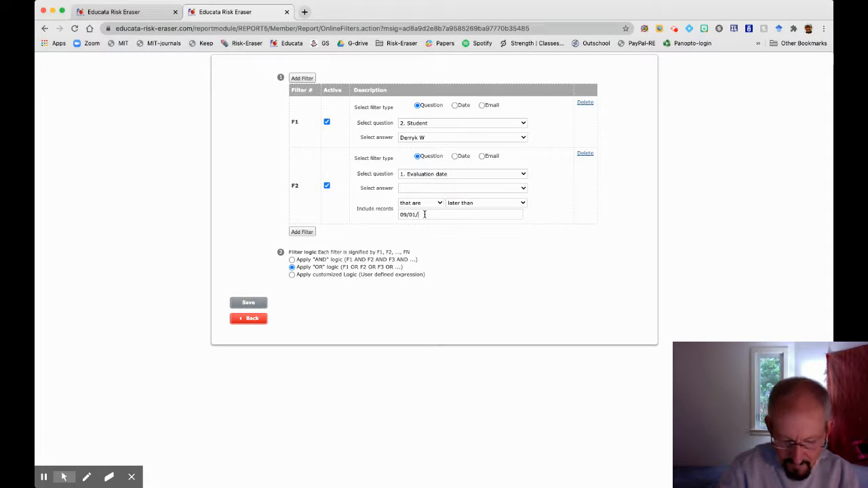
text(20)
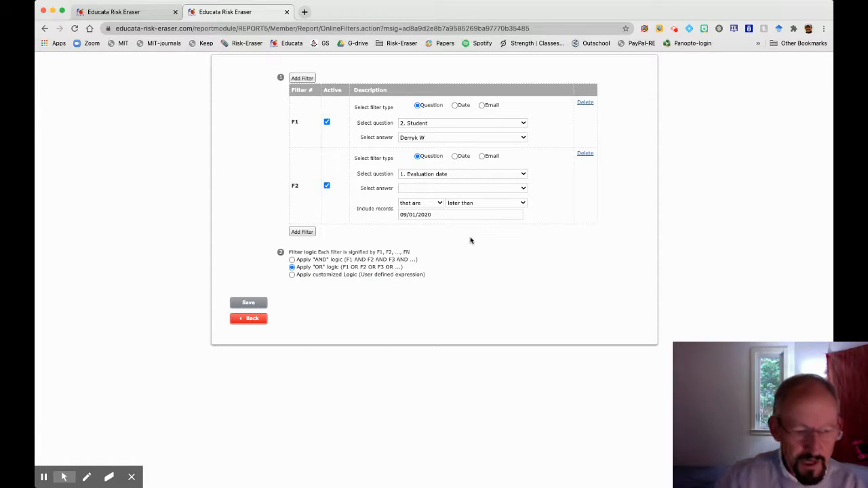
click(86, 477)
mouse_move(254, 260)
mouse_down()
mouse_move(277, 259)
mouse_move(264, 265)
mouse_up()
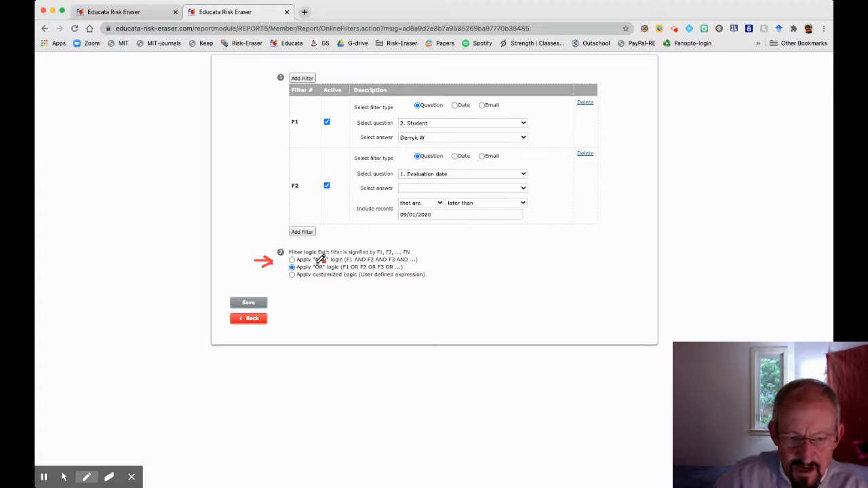
drag(317, 264, 324, 273)
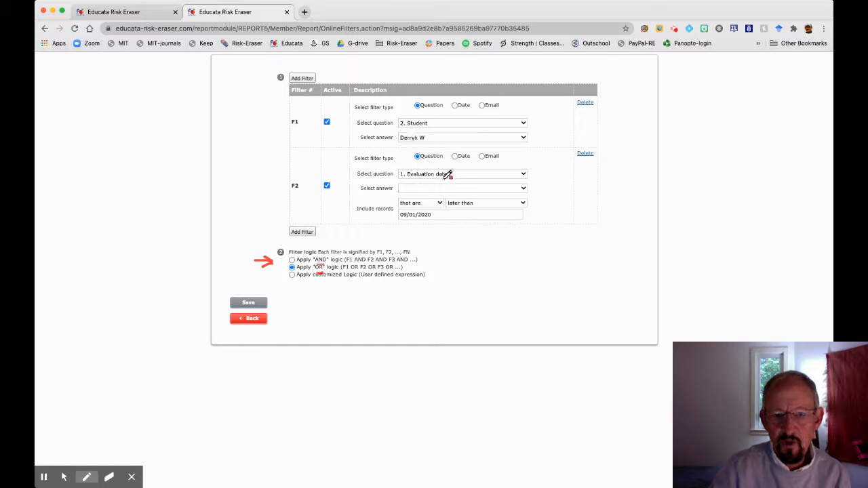
click(108, 477)
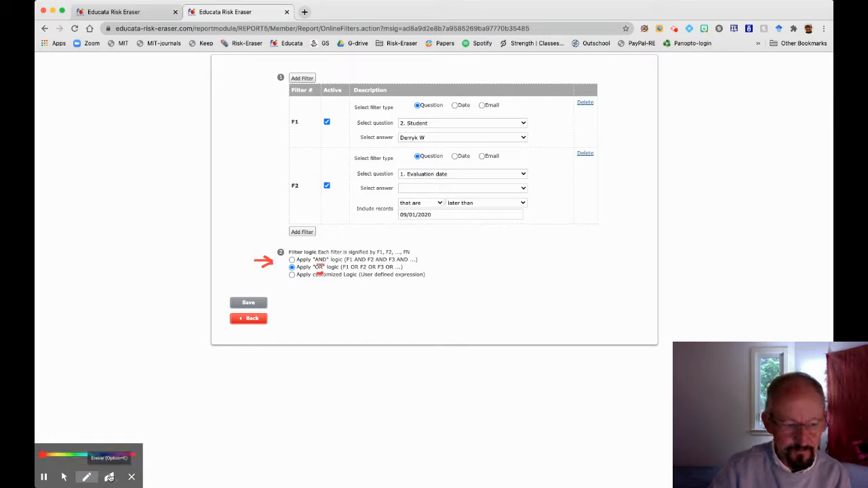
click(261, 255)
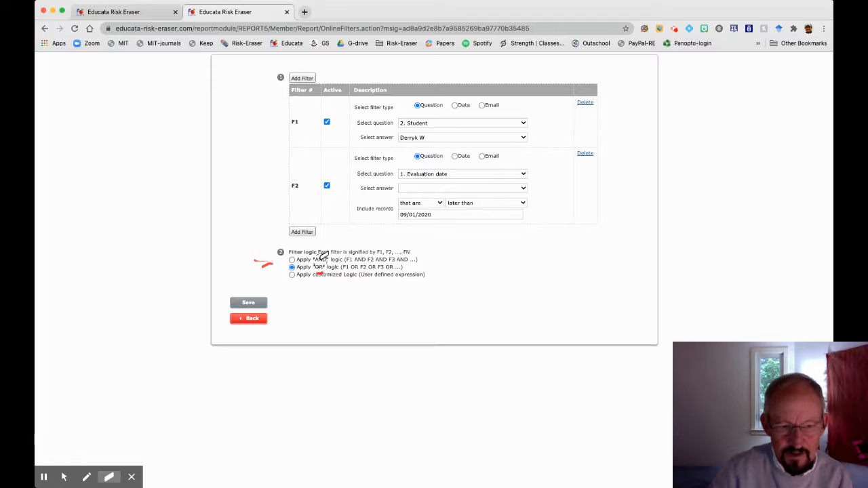
click(322, 269)
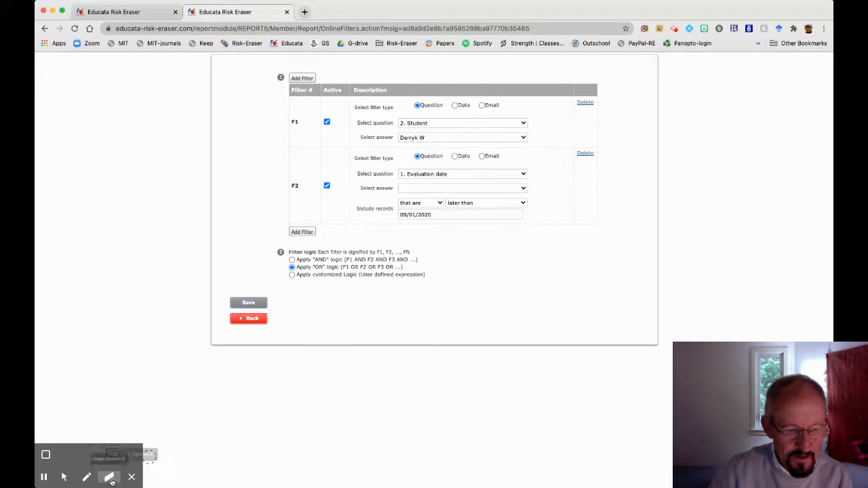
click(86, 477)
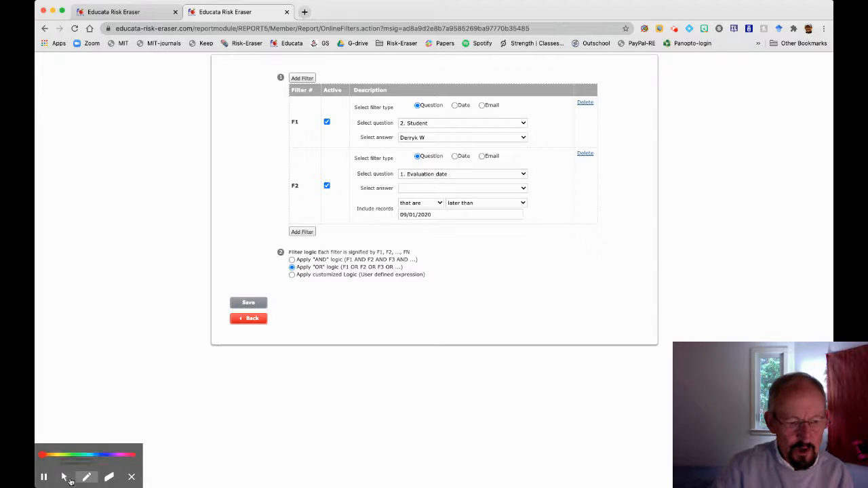
click(64, 479)
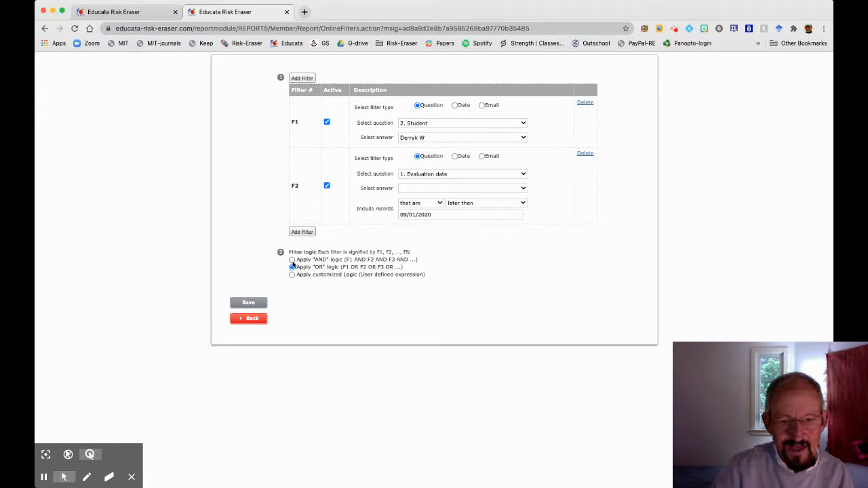
Apply "AND" logic to the filters and change filter F2 to question 2, Student
click(292, 260)
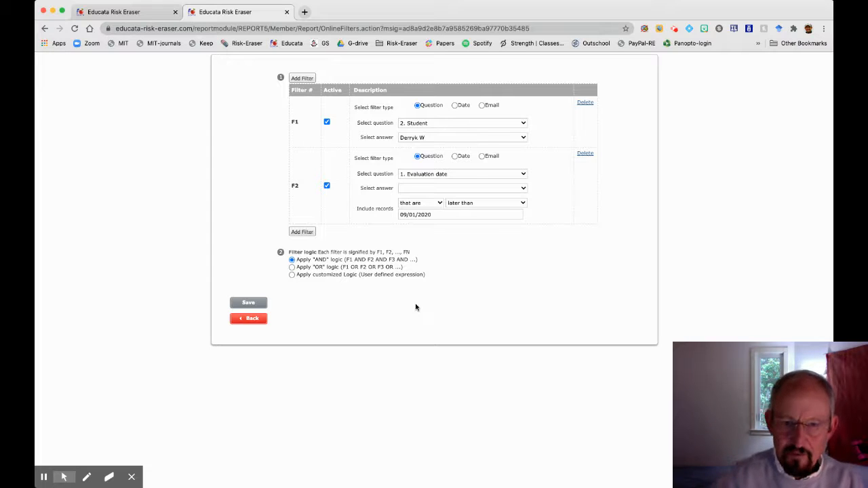
click(522, 175)
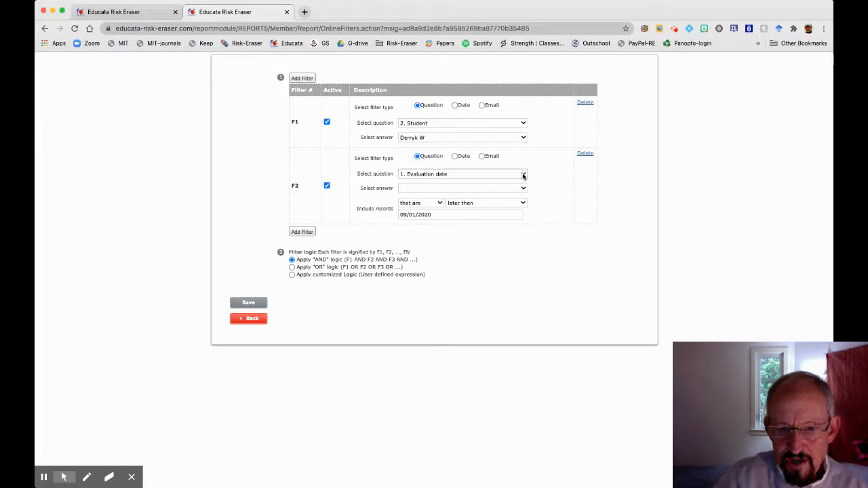
click(512, 185)
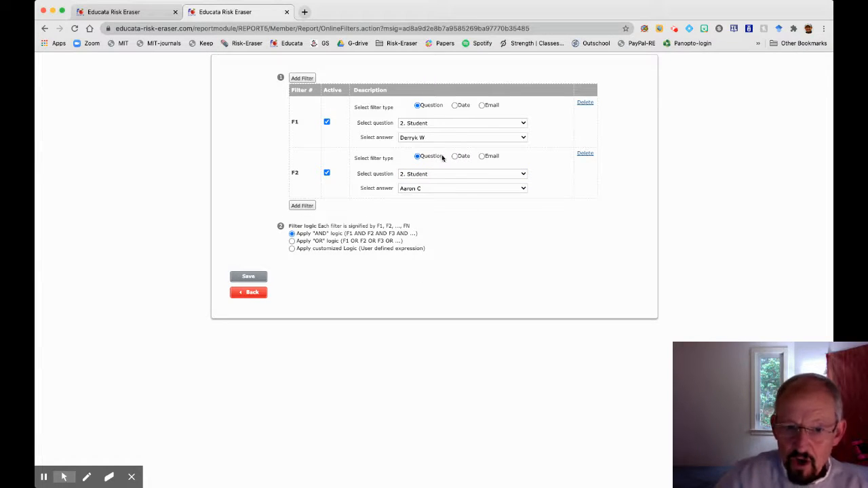
Switch the filter logic between "OR" and "AND", ending with "OR" logic applied to the two student filters
click(292, 242)
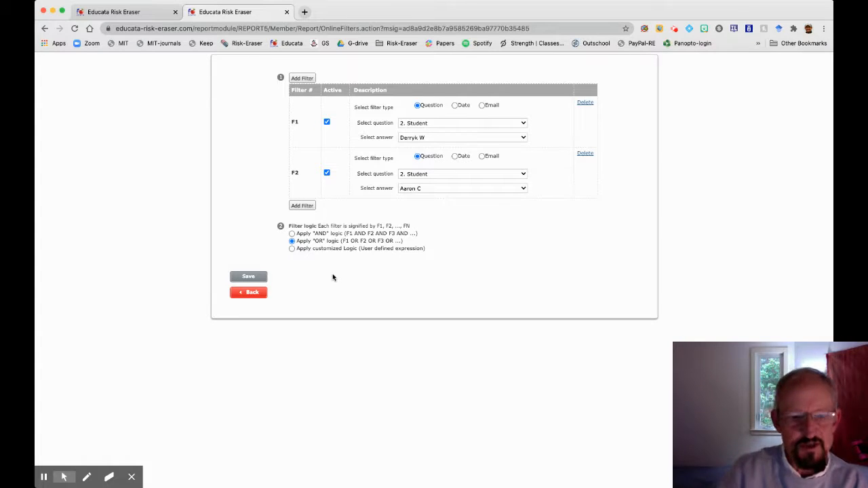
click(291, 233)
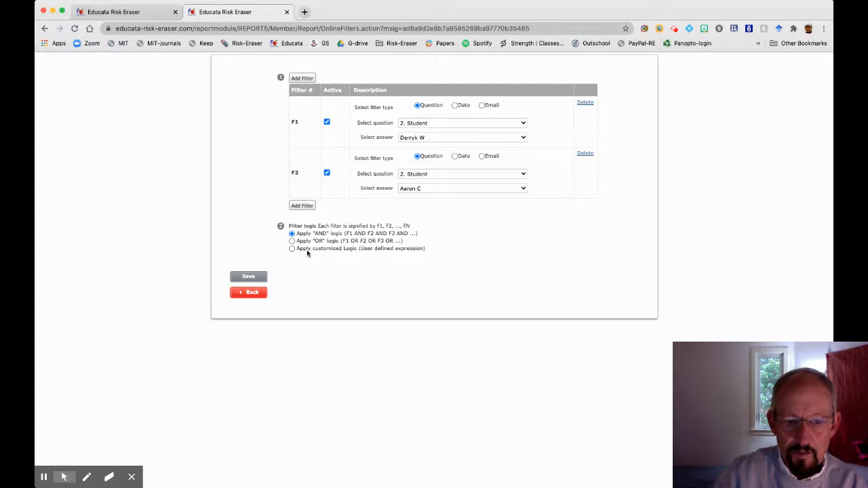
click(291, 241)
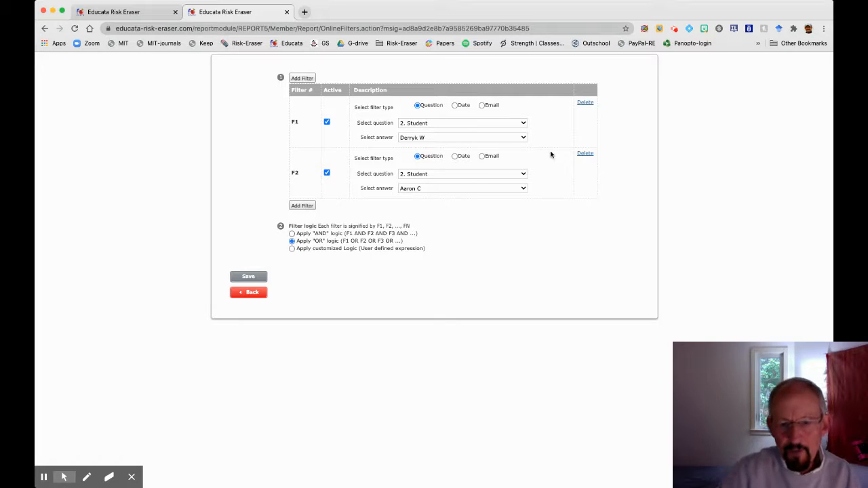
Change filter F2 to question 1, Evaluation date, including records that are not later than 09/01/2020
click(522, 175)
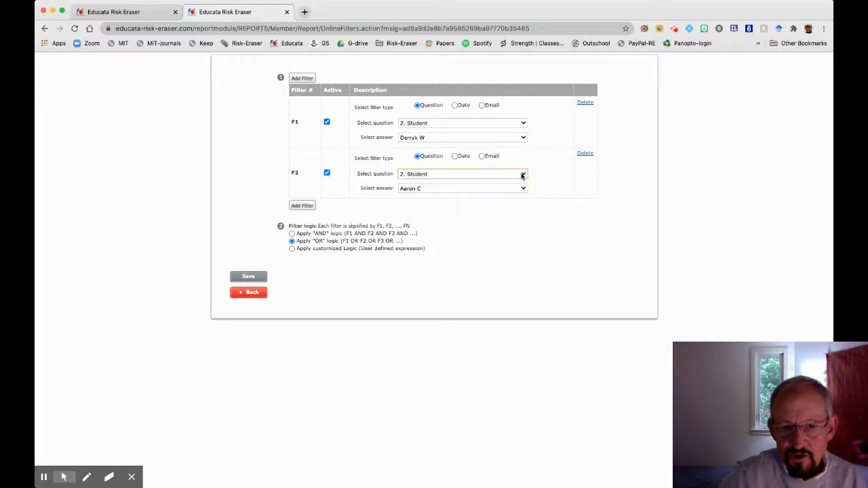
click(521, 169)
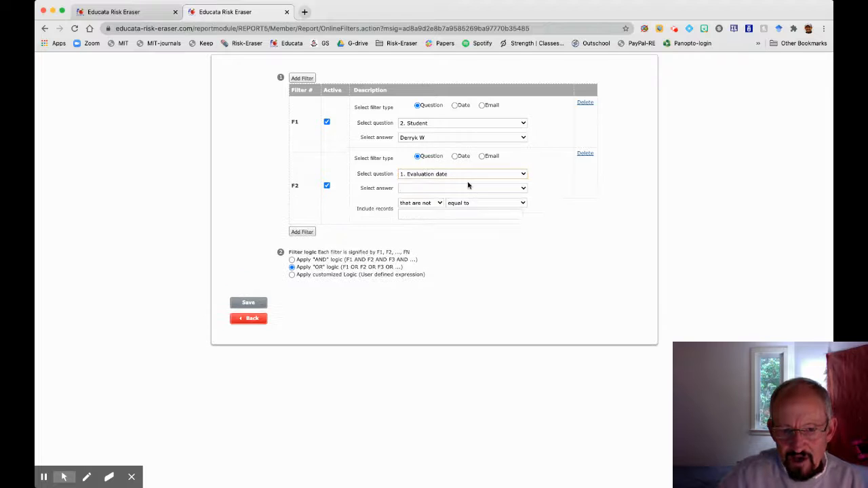
click(462, 203)
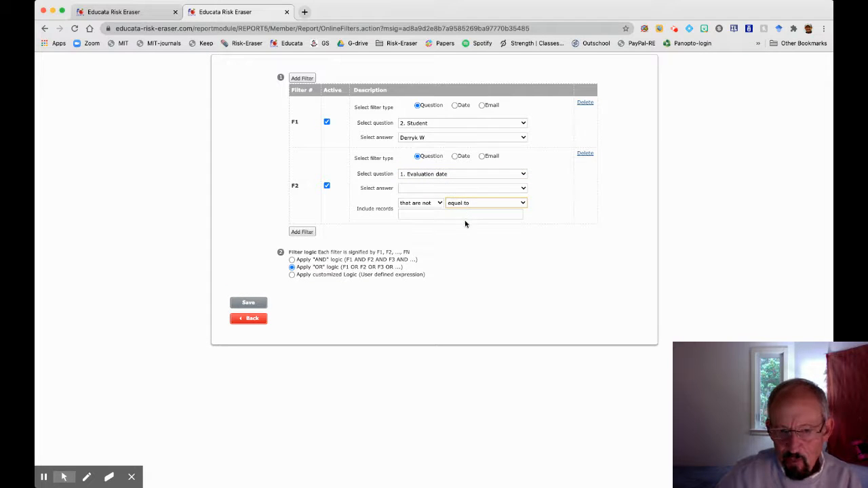
click(465, 224)
click(401, 212)
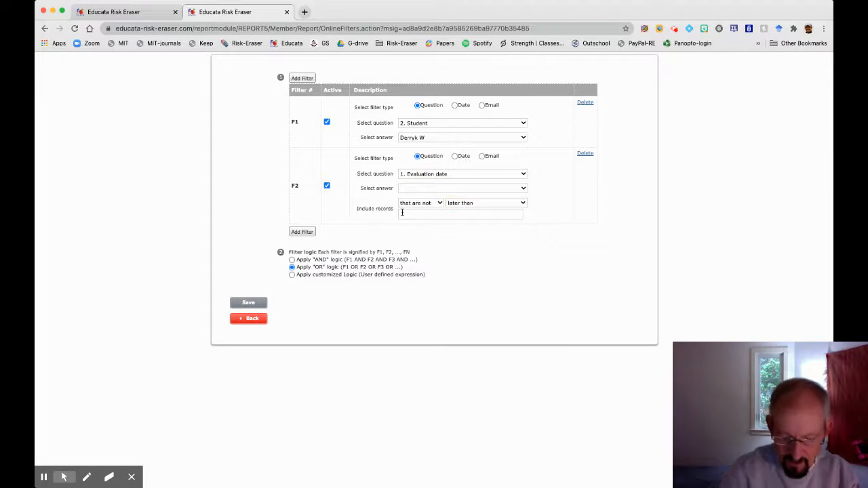
text(09/01/)
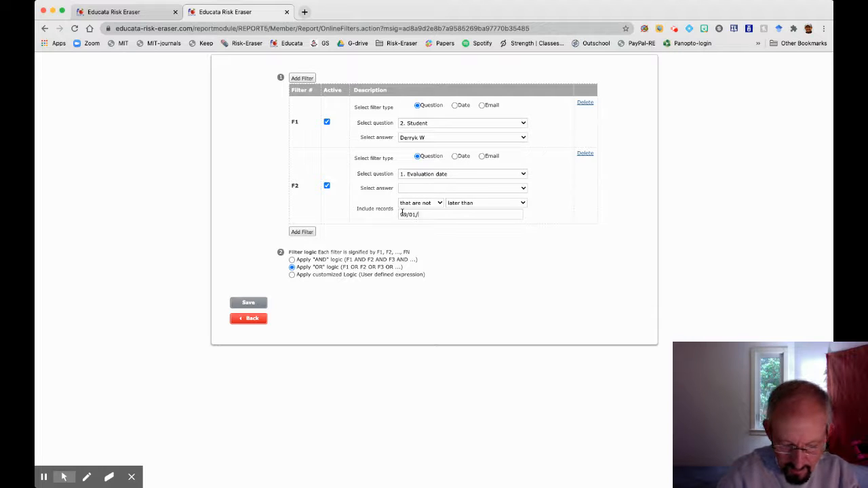
text(2020)
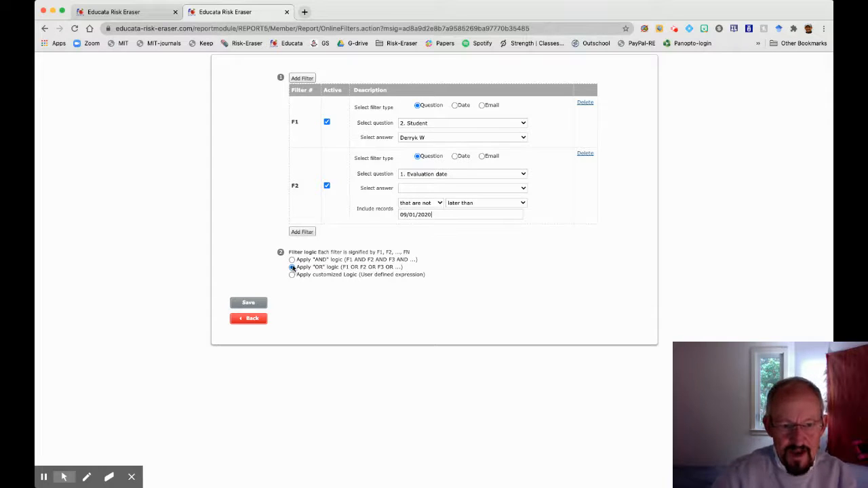
Apply "AND" logic to the student and evaluation date filters and save them
click(291, 259)
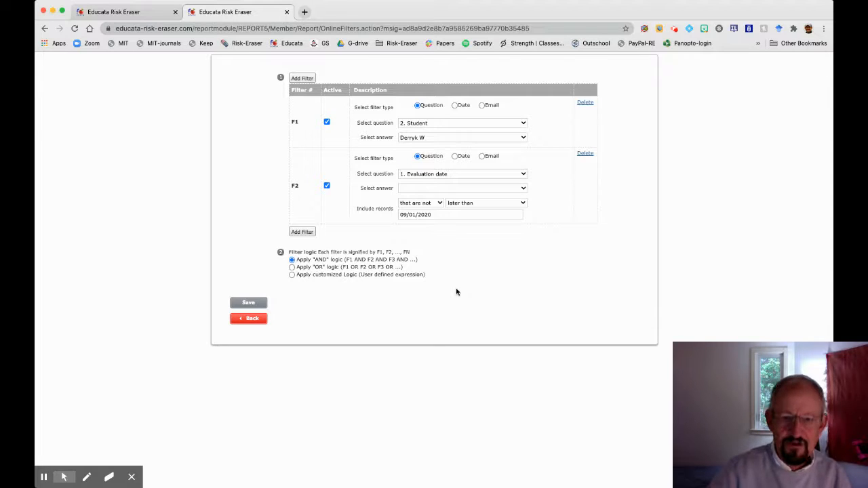
click(260, 304)
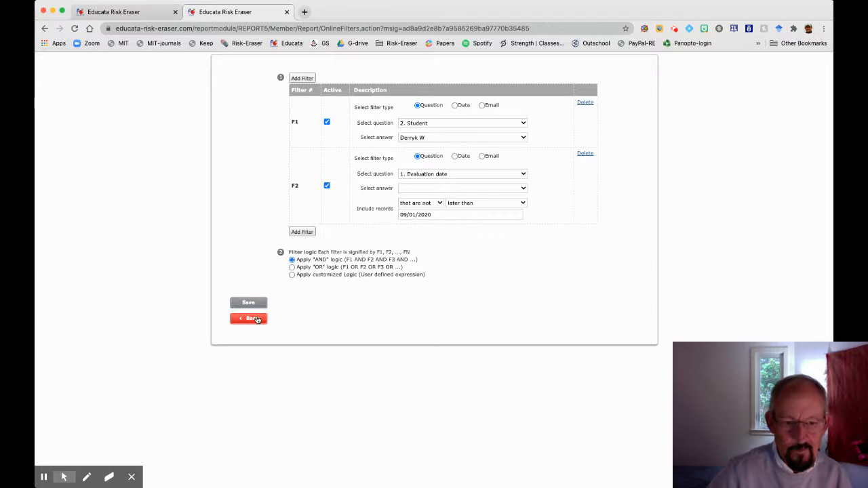
click(257, 319)
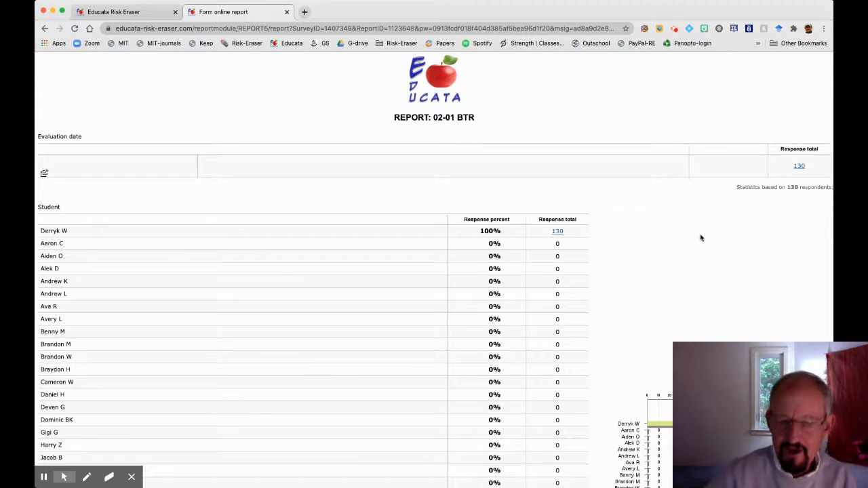
Review the Student and Reported by sections of the filtered 02-01 BTR report and return to the filter settings
scroll(701, 237, down, 15)
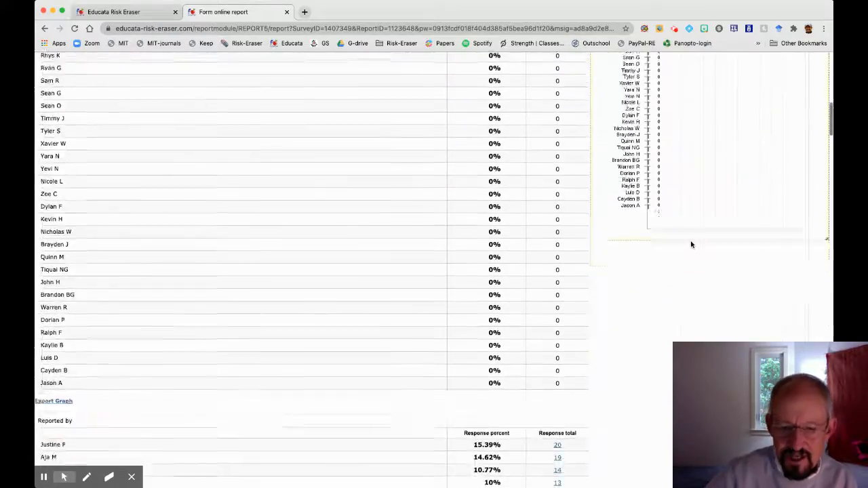
scroll(691, 244, down, 8)
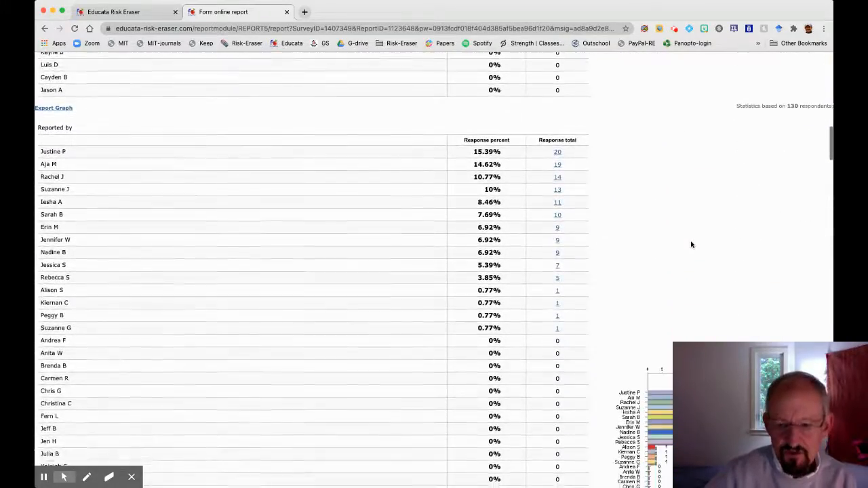
scroll(691, 244, down, 4)
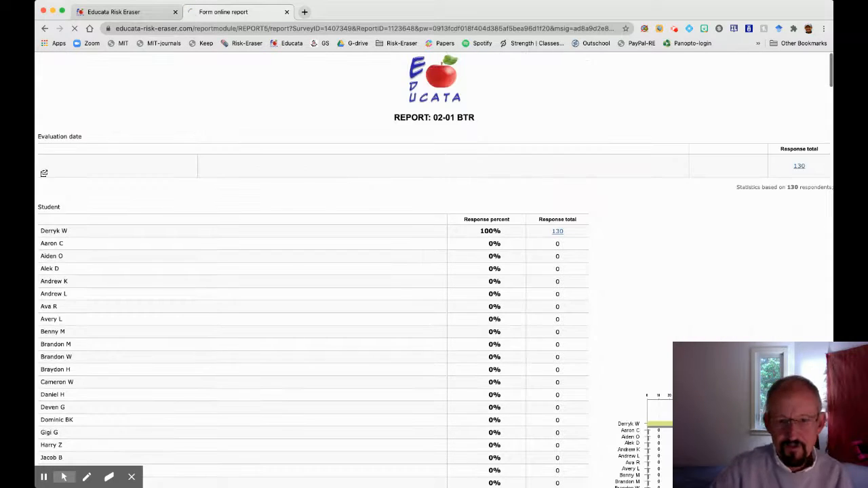
key(alt+Left)
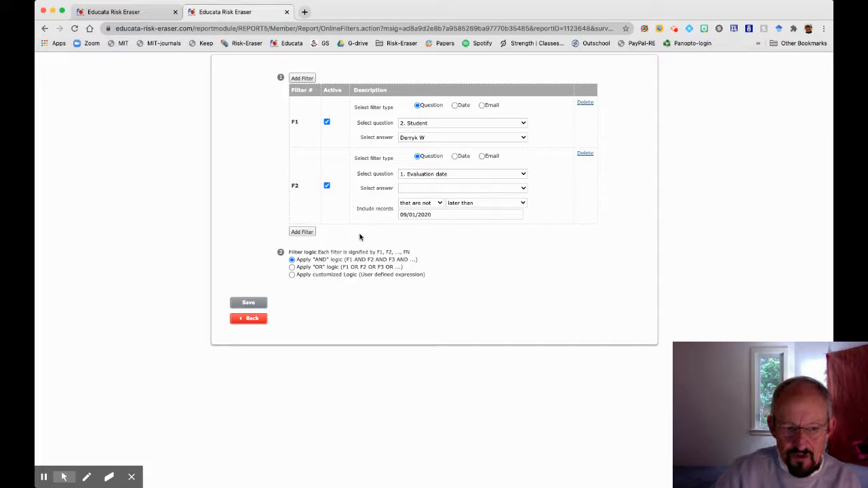
Add filter F3 on question 6, Type of support, with the answer Staff-directed, and save the filters
click(303, 232)
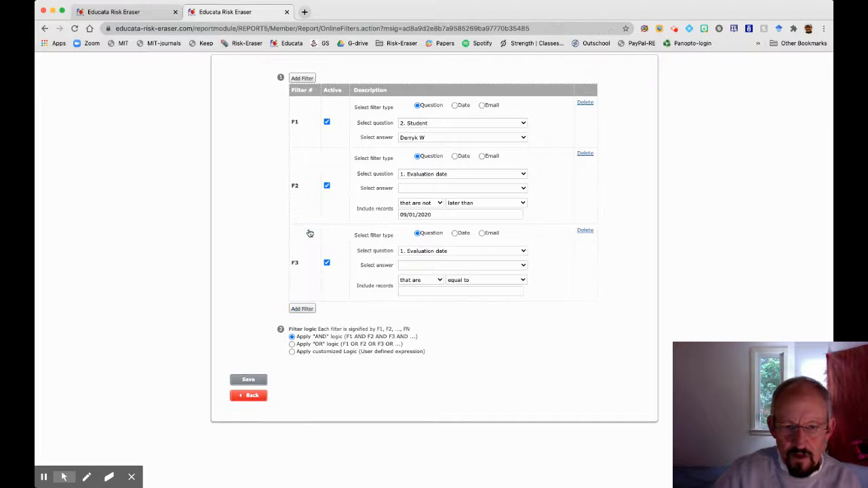
click(485, 252)
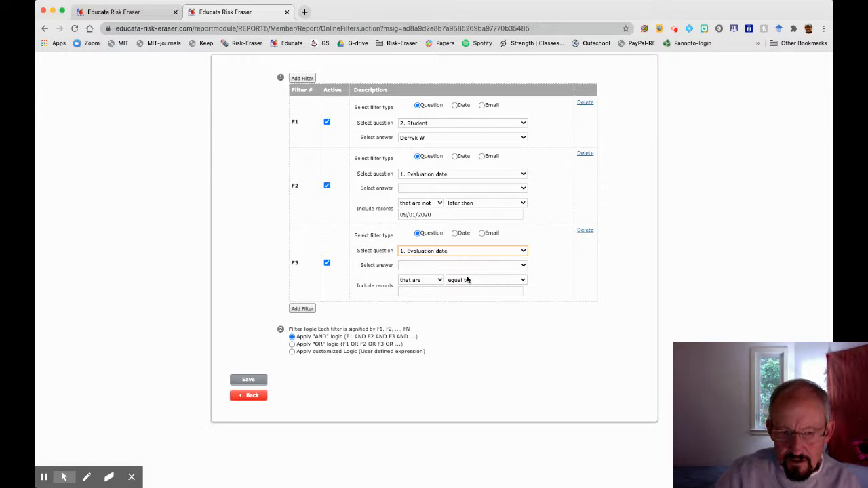
click(467, 279)
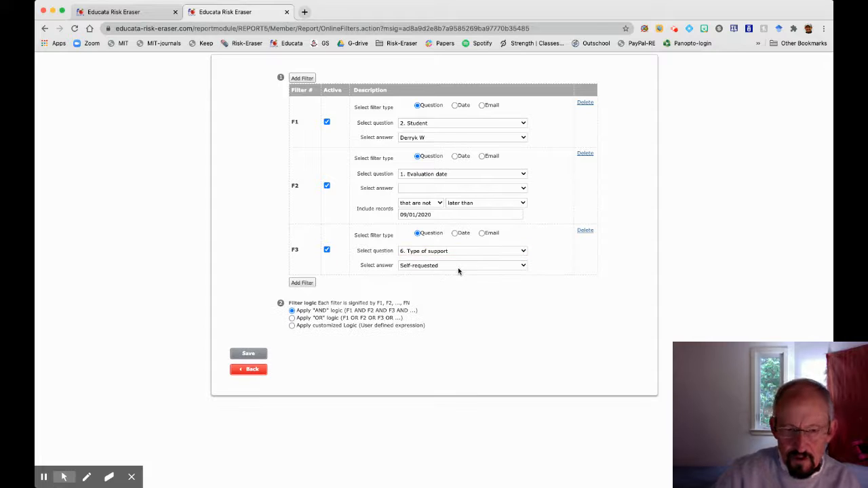
click(459, 267)
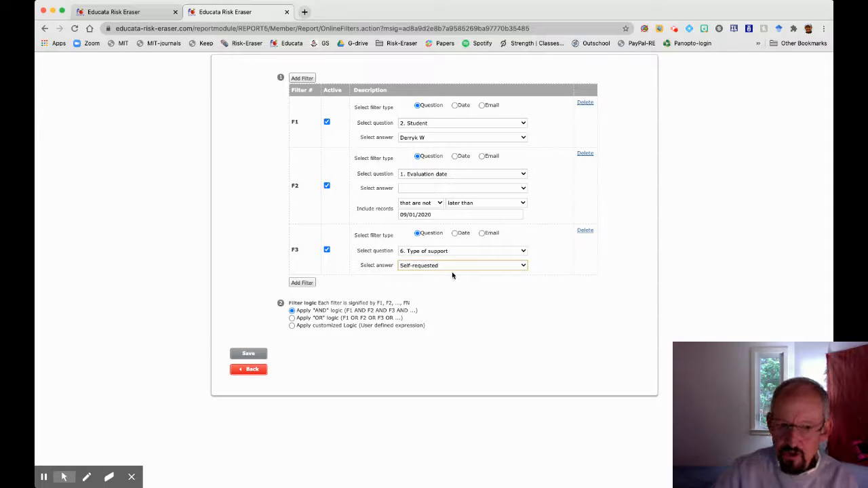
click(452, 271)
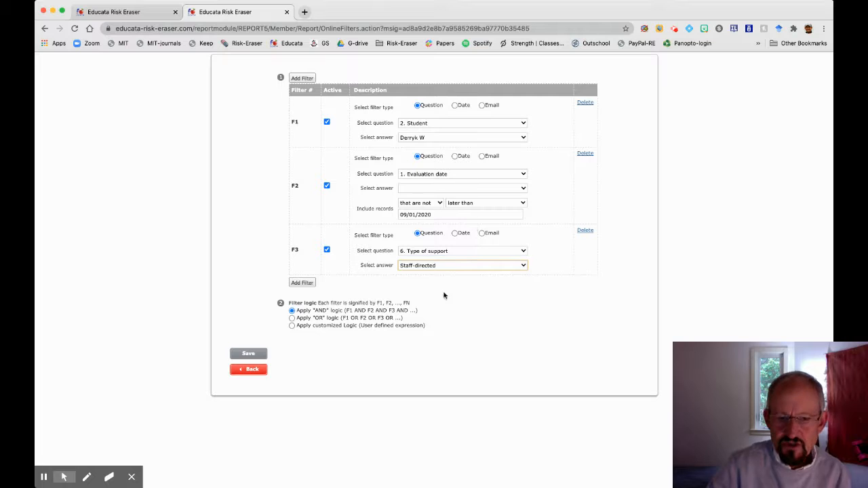
click(249, 354)
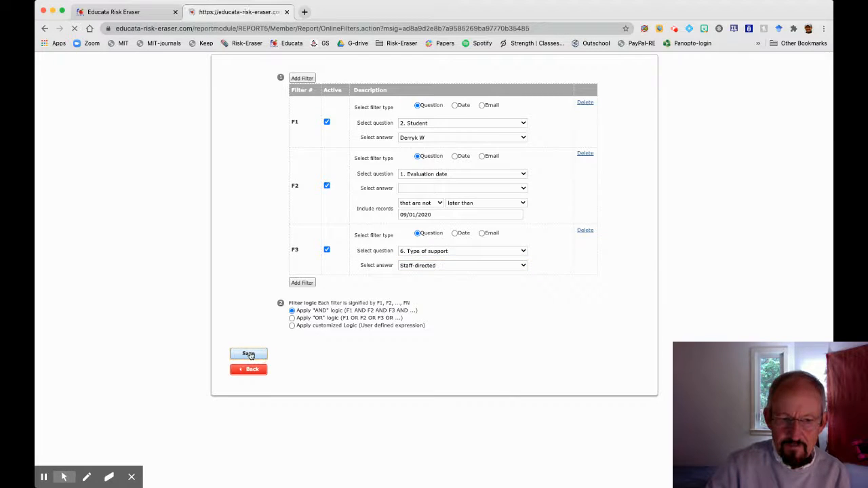
click(249, 370)
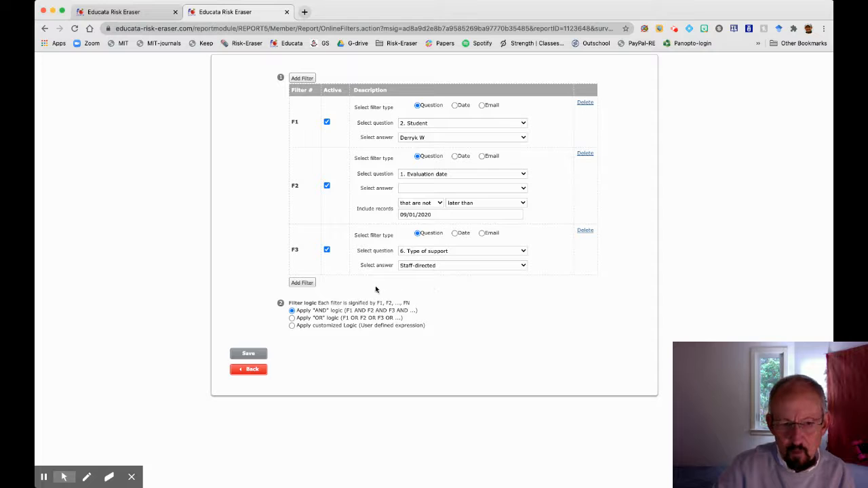
Add filter F4 on question 6, Type of support, with the answer Time out door closed
click(303, 283)
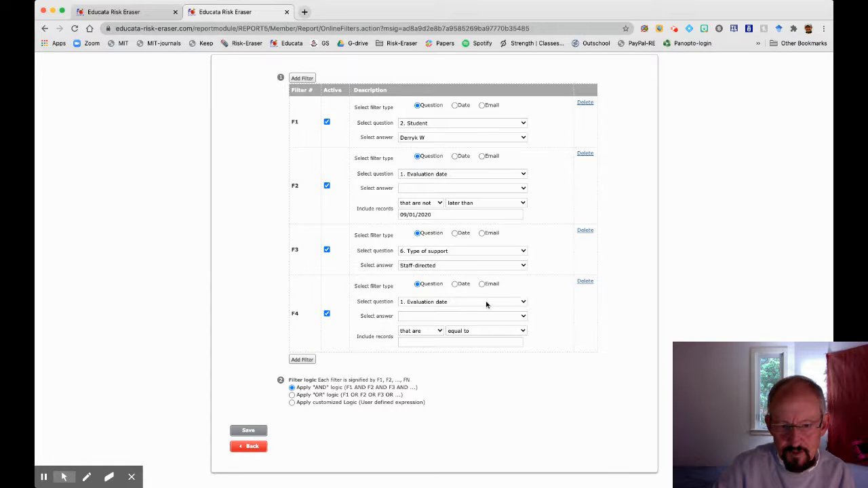
click(486, 303)
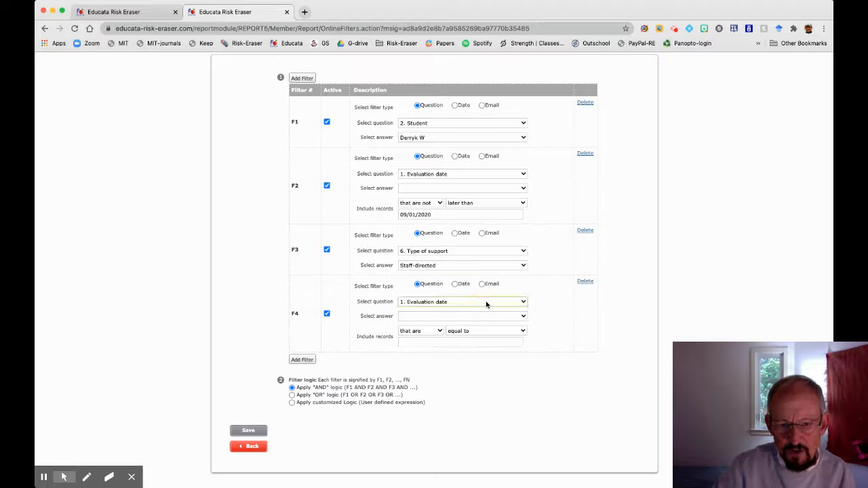
click(467, 332)
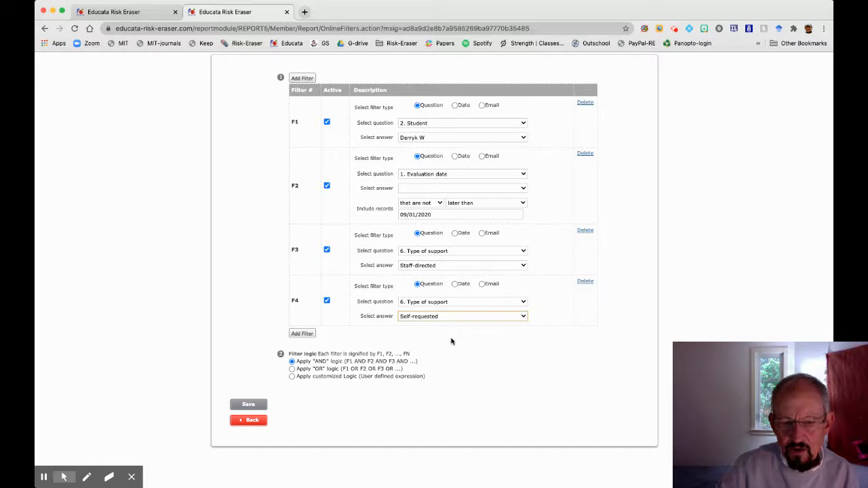
click(451, 341)
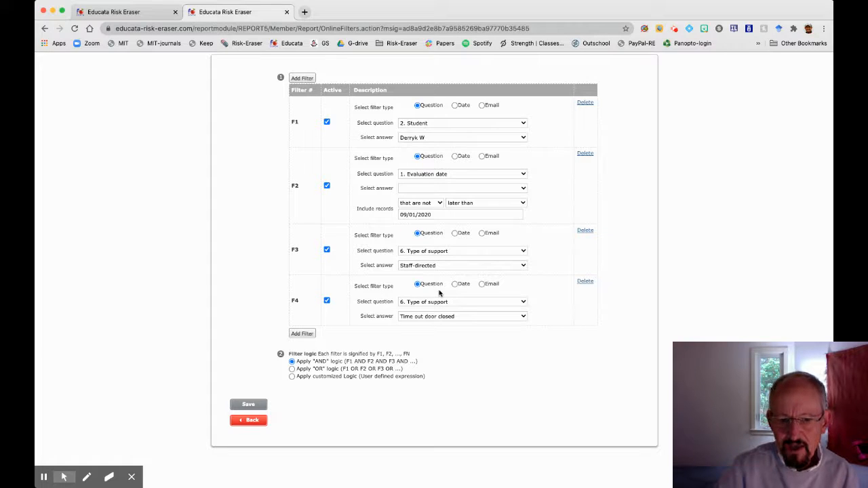
Apply customized logic to the four filters and edit the expression to F1 AND F2 AND F3 OR F4
click(292, 378)
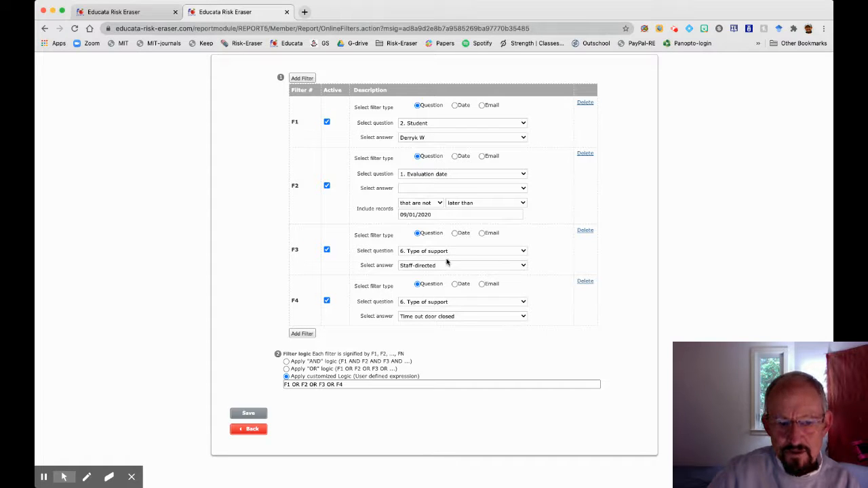
click(299, 385)
key(BackSpace)
key(BackSpace)
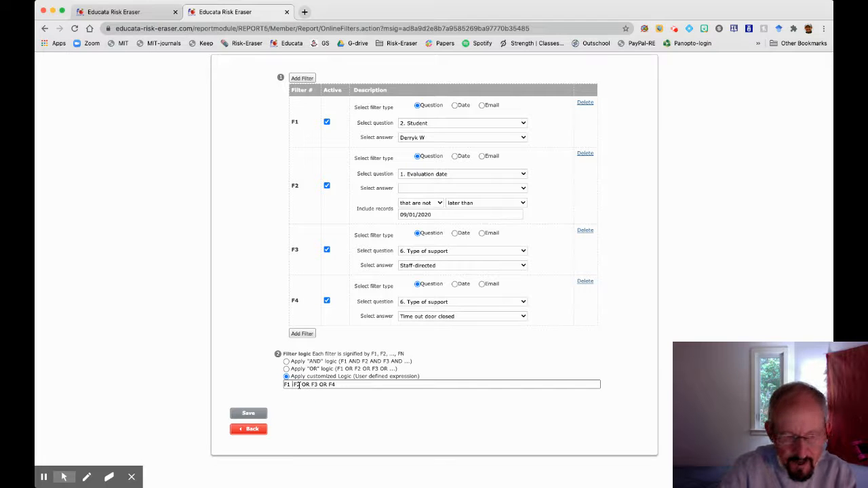
text(AND)
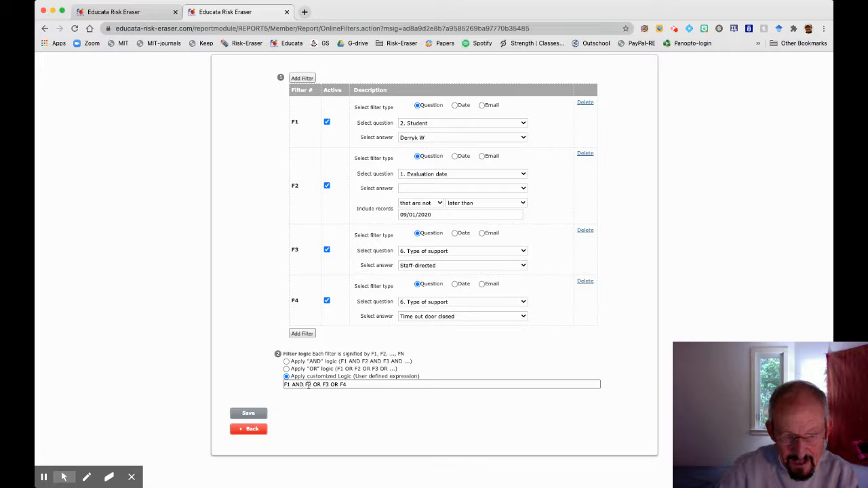
click(319, 384)
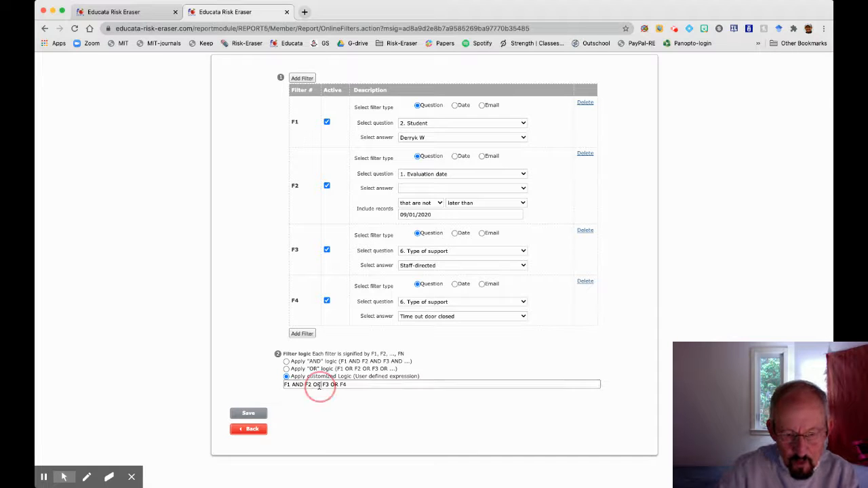
key(BackSpace)
key(BackSpace)
text(AND)
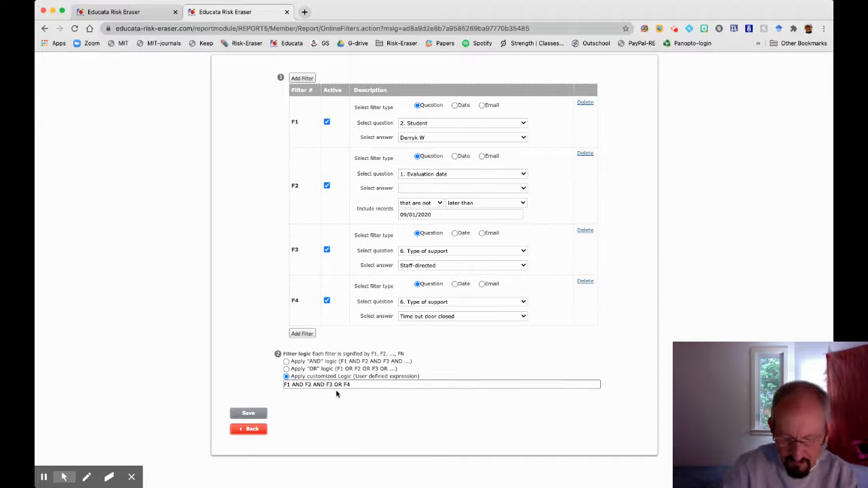
Group the last two filters in parentheses so the expression reads F1 AND F2 AND (F3 OR F4)
click(326, 384)
text(()
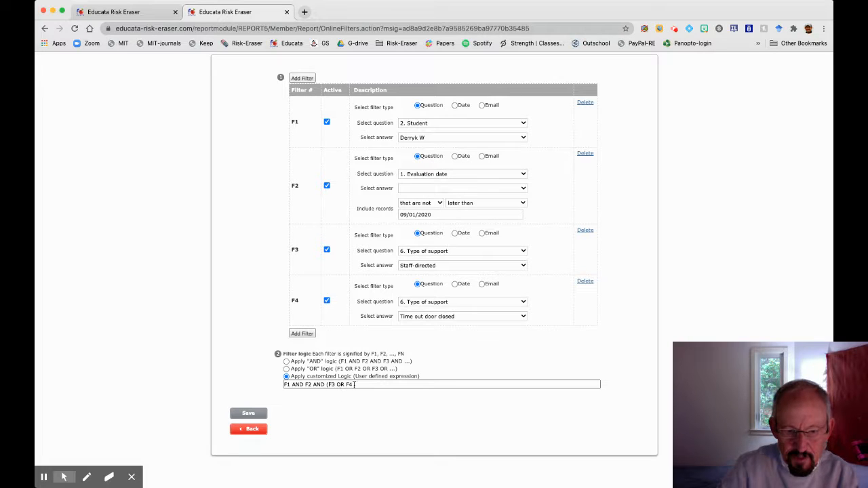
click(351, 385)
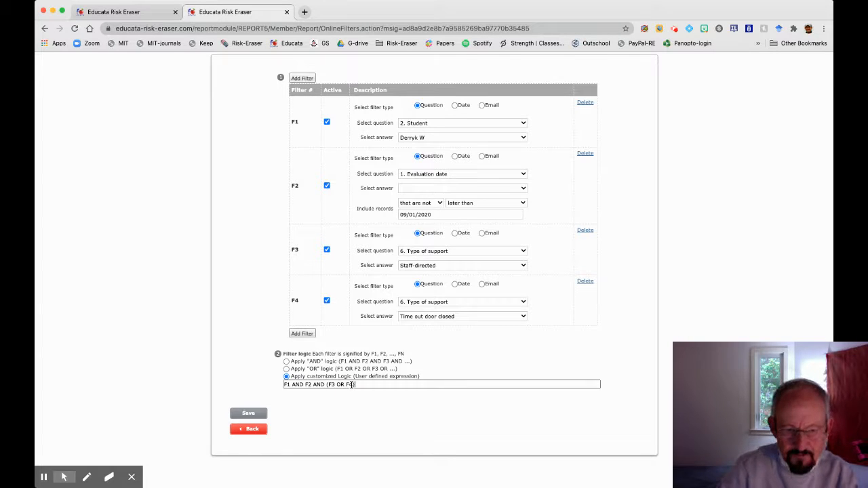
text())
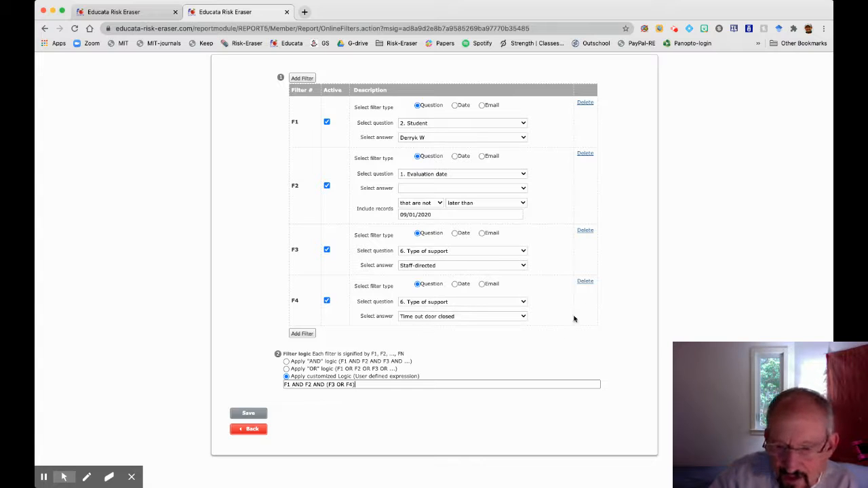
Delete the two Type of support filters, F4 and F3
click(585, 281)
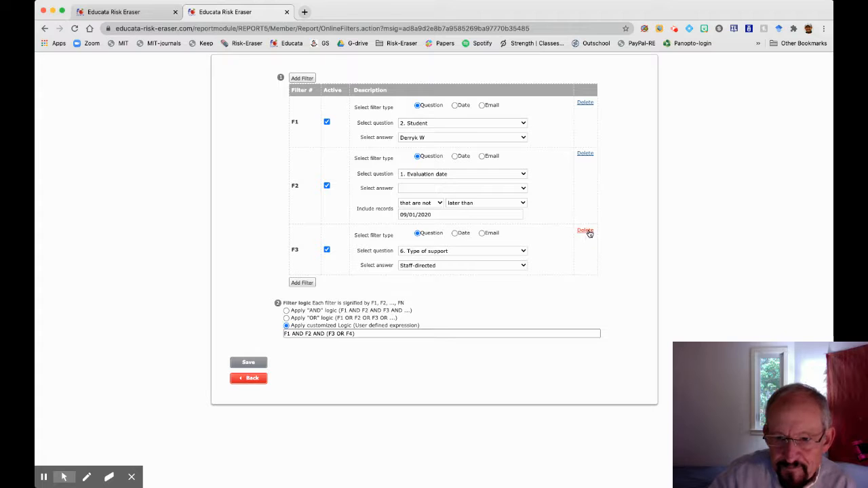
click(587, 231)
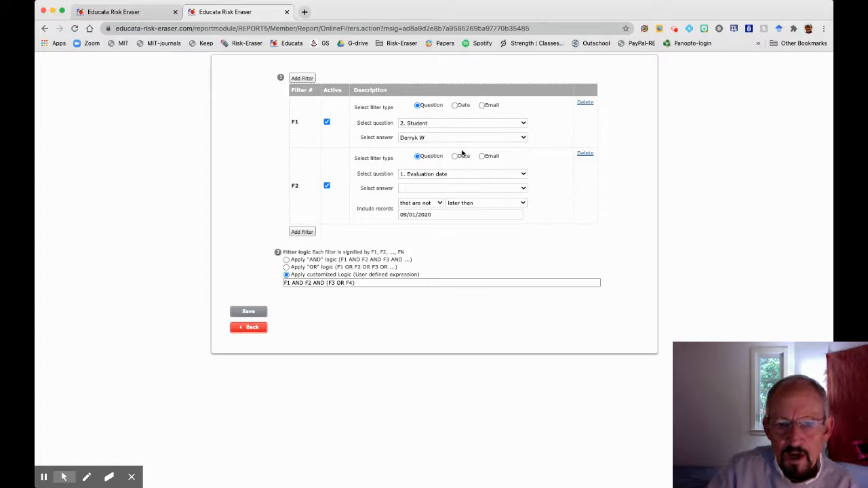
Change filter F2 to question 4, Reported by, and apply "AND" logic to the filters
click(523, 175)
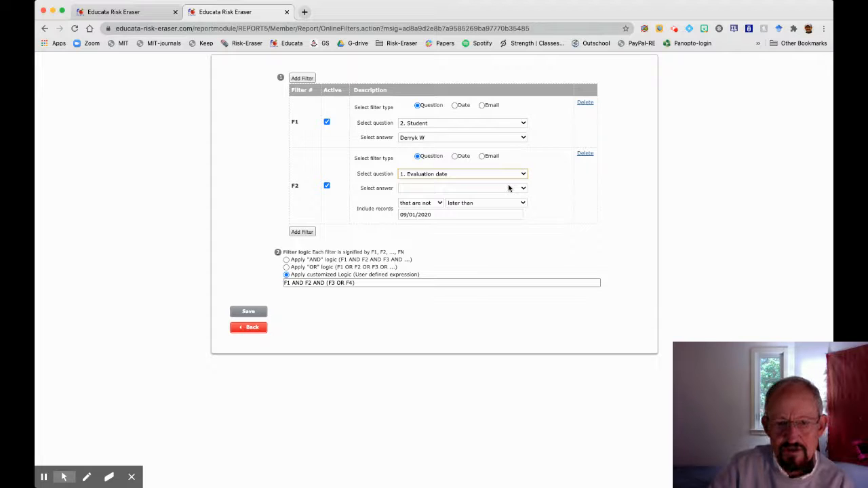
click(509, 189)
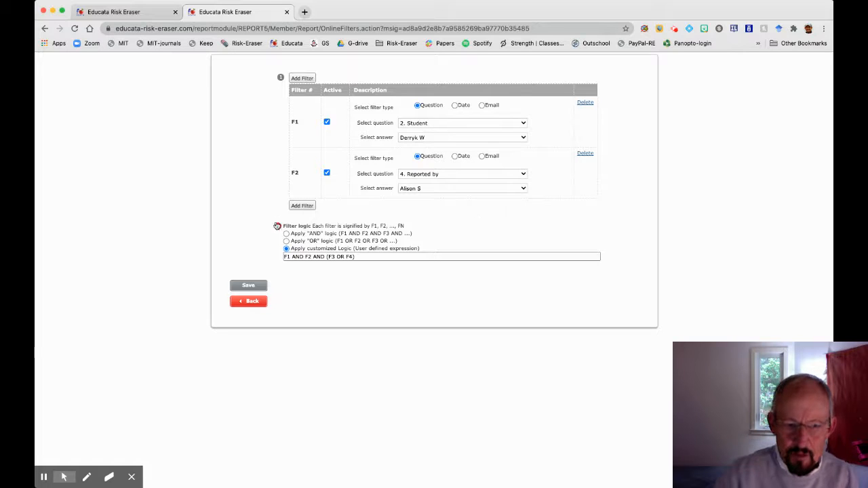
click(286, 233)
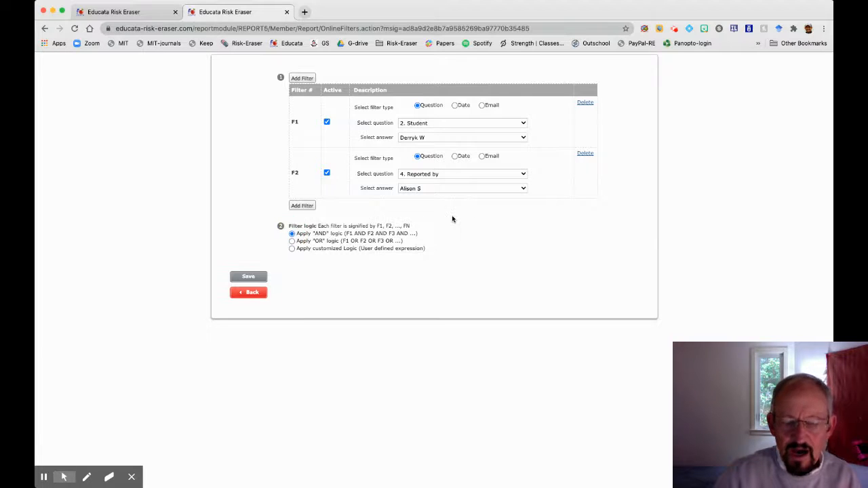